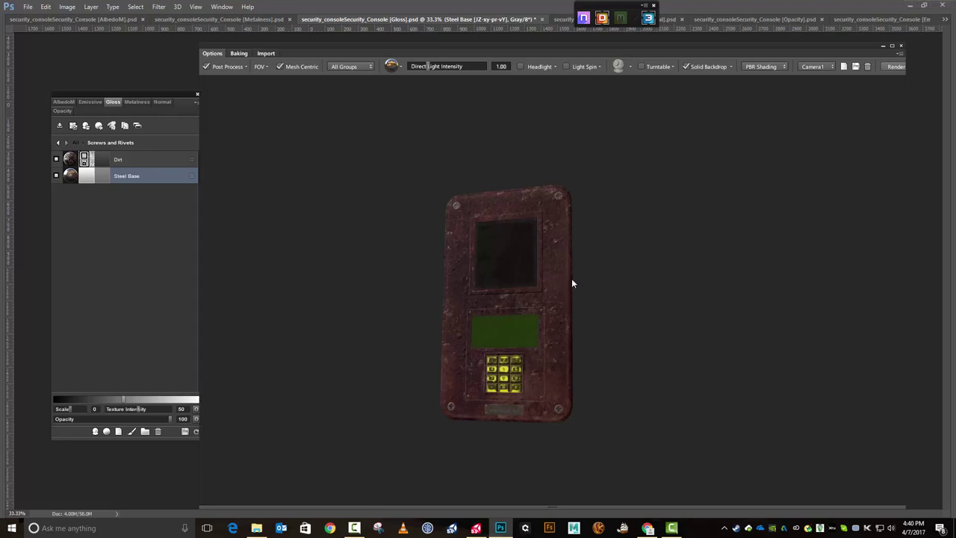
Close the 3D preview window, then save and close the security console texturing project
left_click_drag(572, 280, 606, 289)
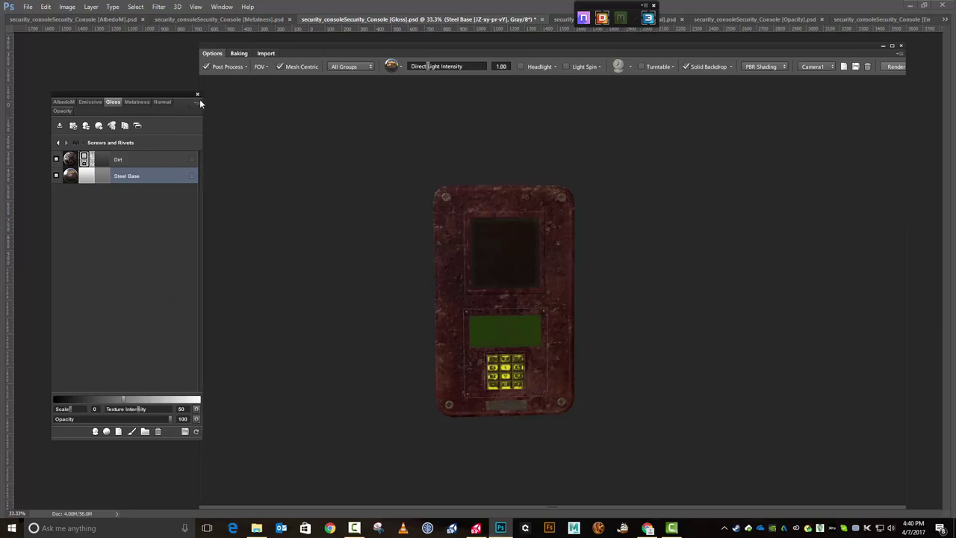
left_click(901, 46)
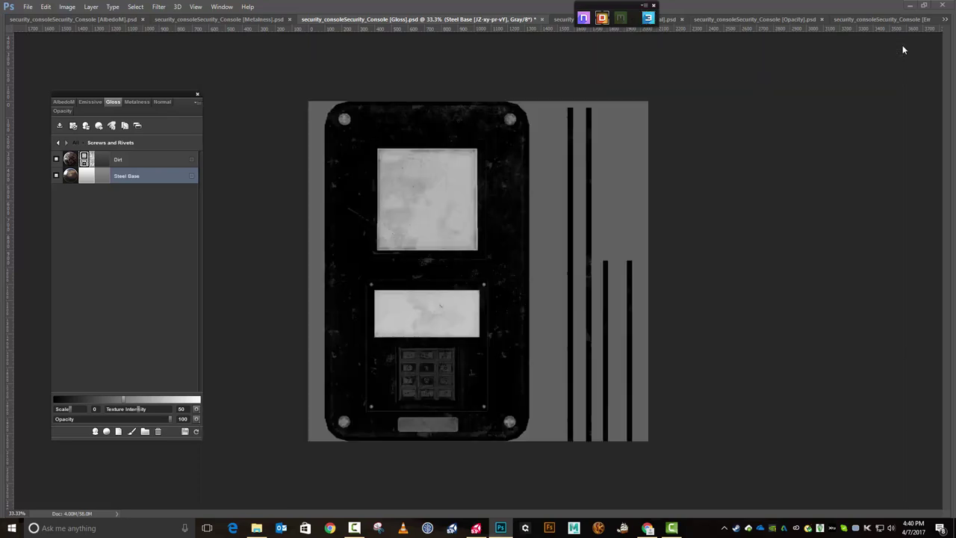
left_click(198, 104)
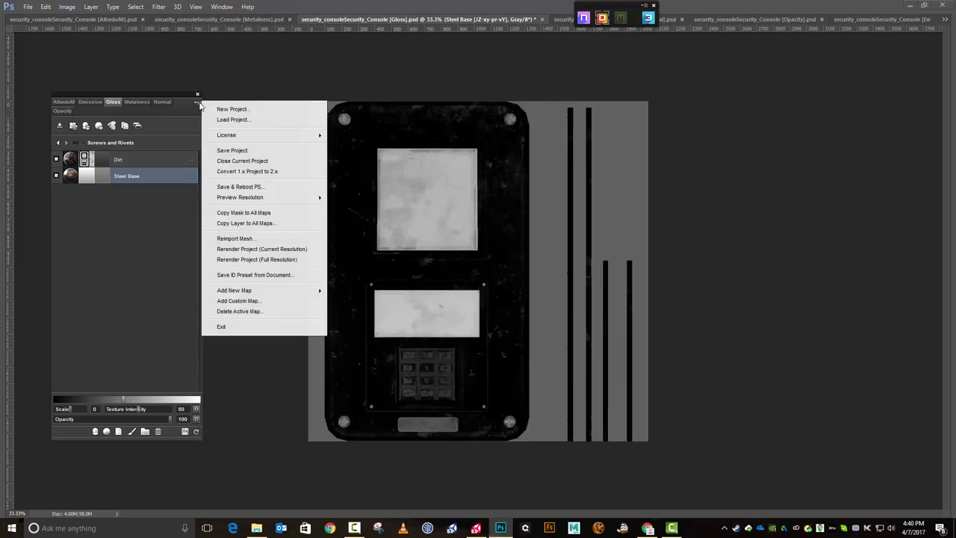
left_click(230, 150)
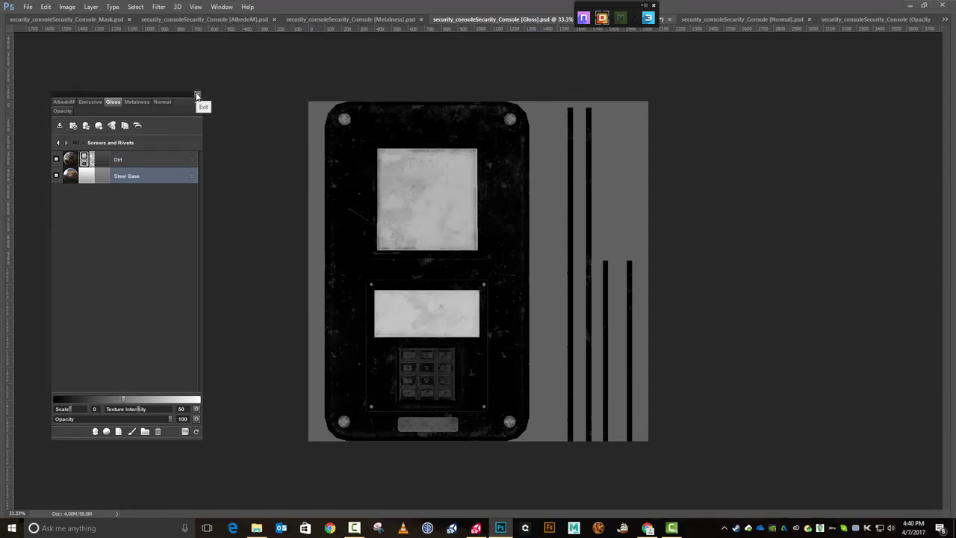
left_click(197, 96)
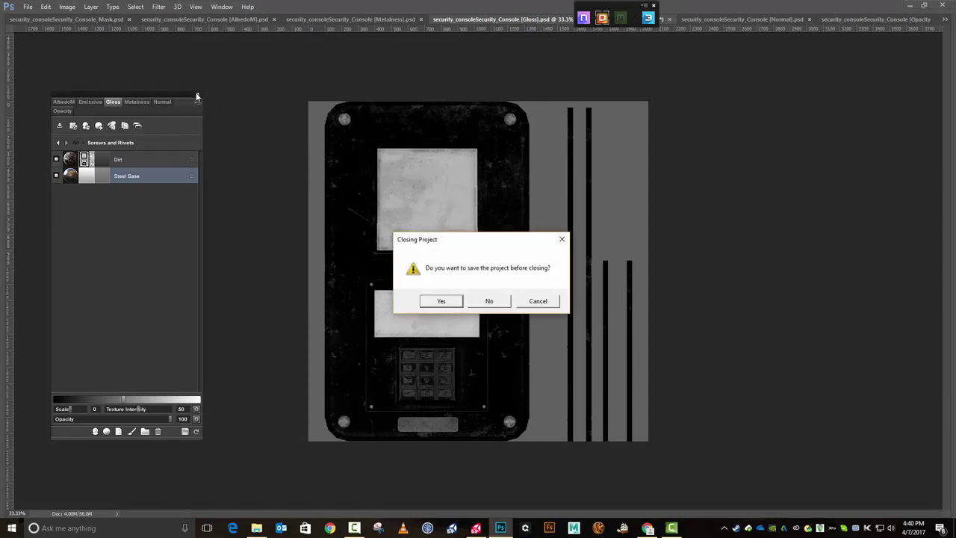
left_click(442, 303)
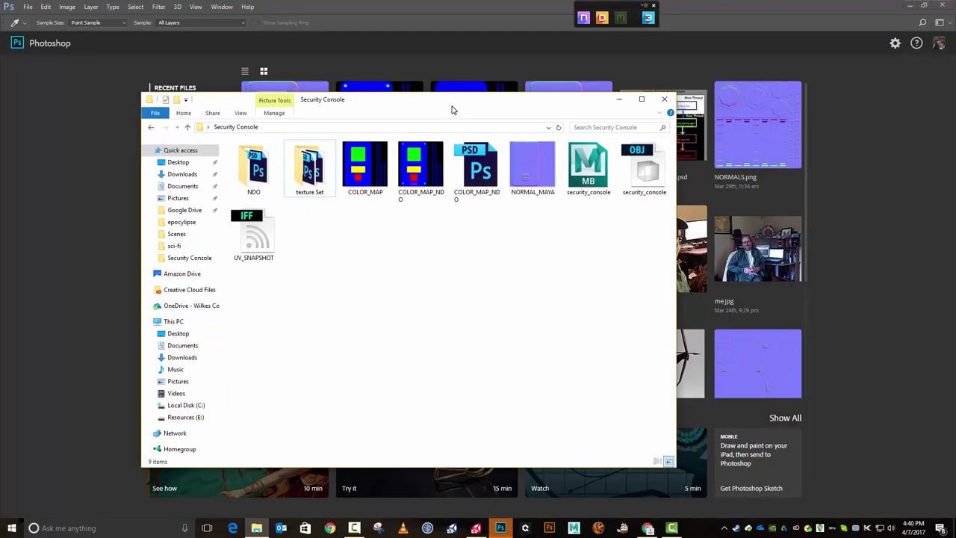
Open the texture Set folder in File Explorer and exit the floating texturing suite launcher
left_click_drag(452, 110, 459, 125)
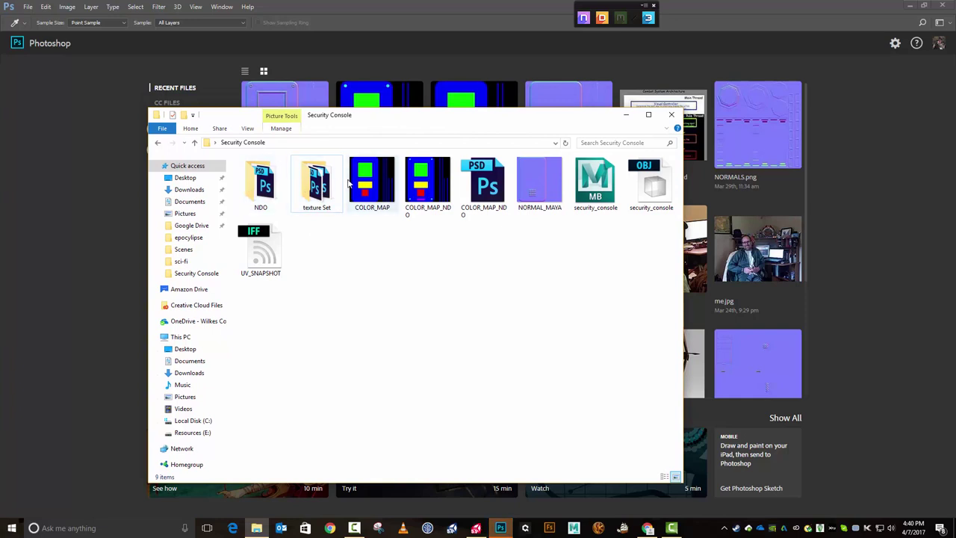
double_click(309, 187)
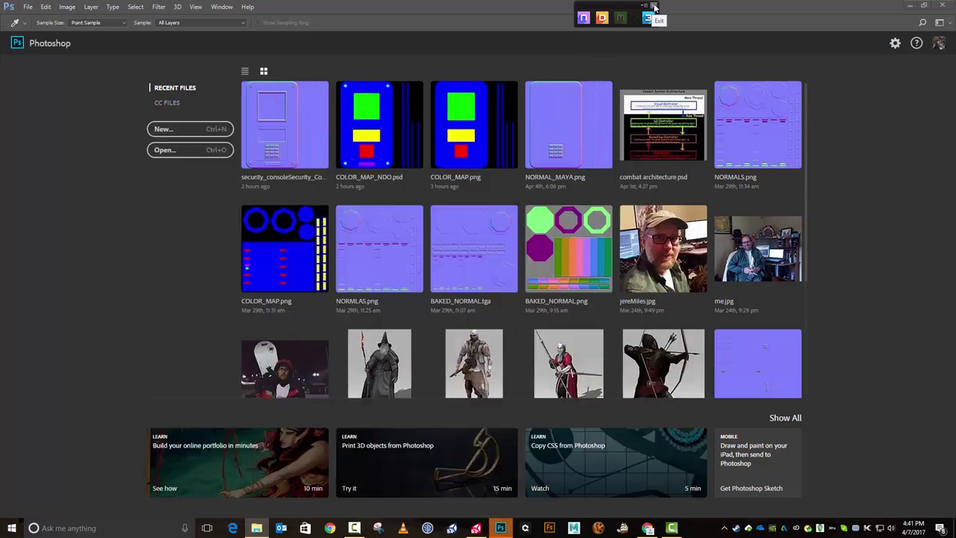
left_click(652, 6)
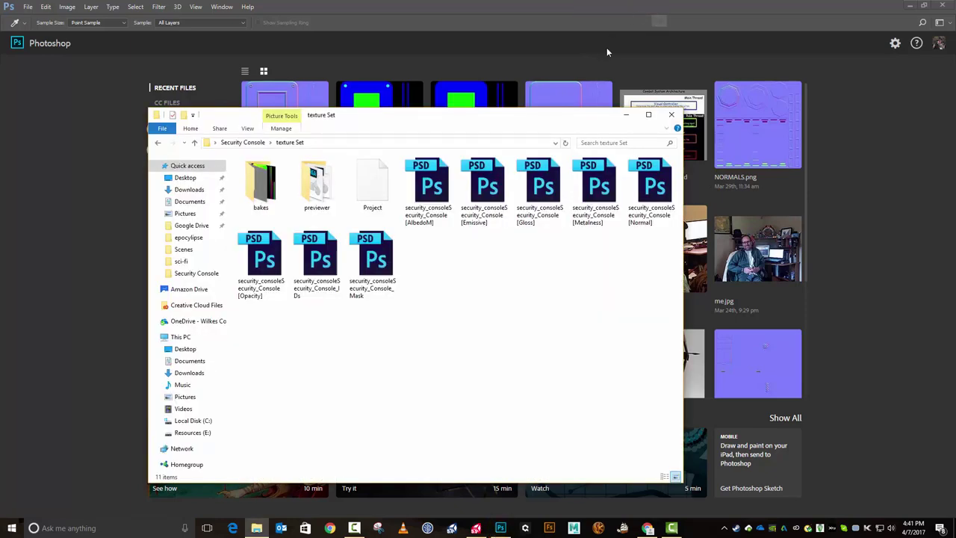
Examine the contents of the bakes and previewer folders inside the texture Set folder
left_click(430, 196)
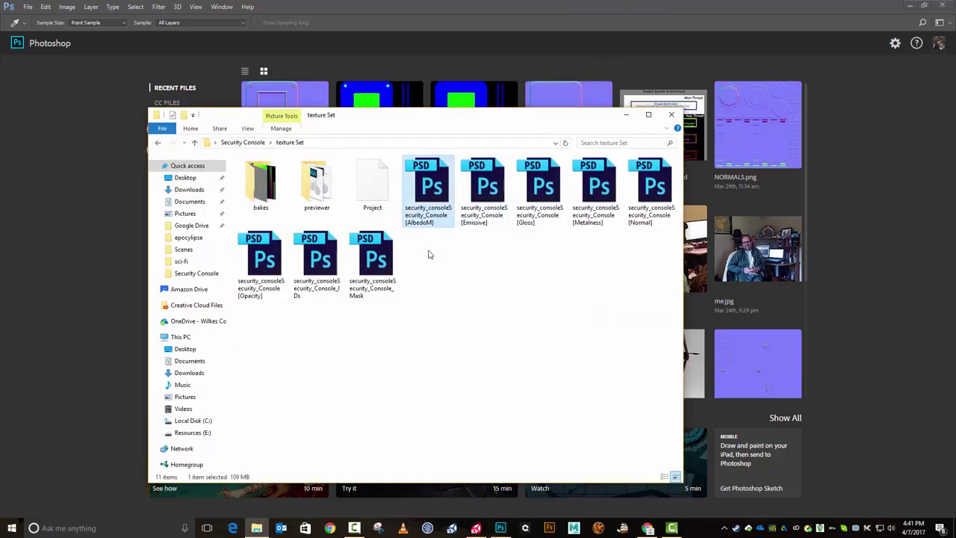
double_click(254, 187)
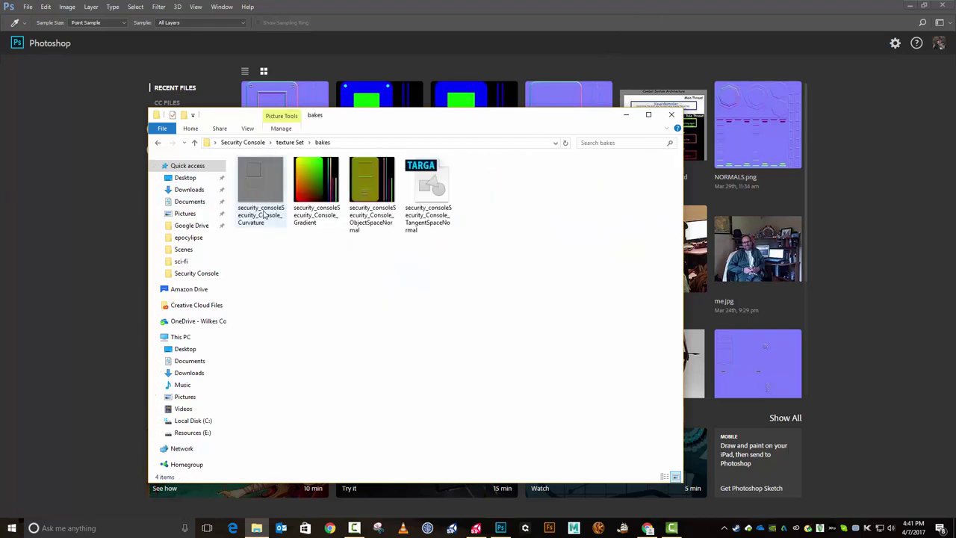
left_click(282, 143)
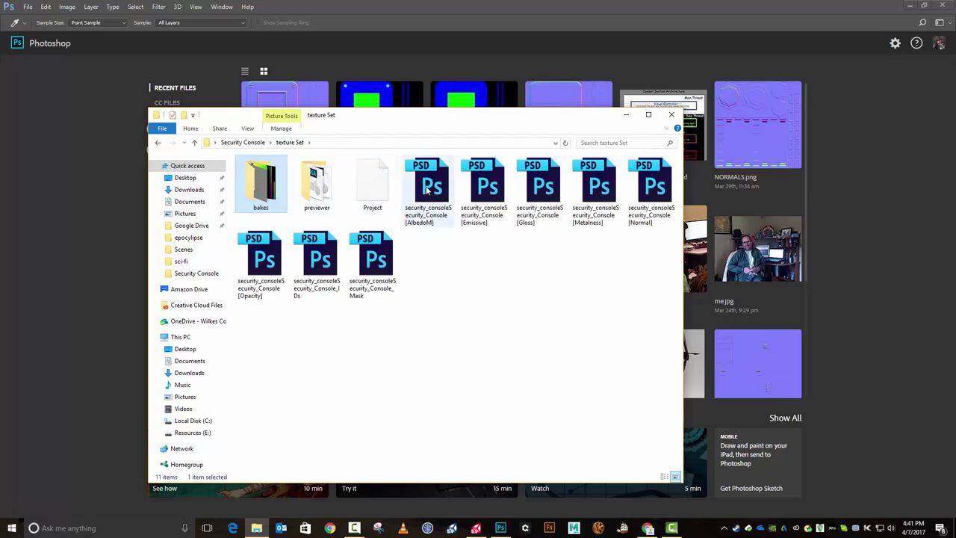
double_click(313, 183)
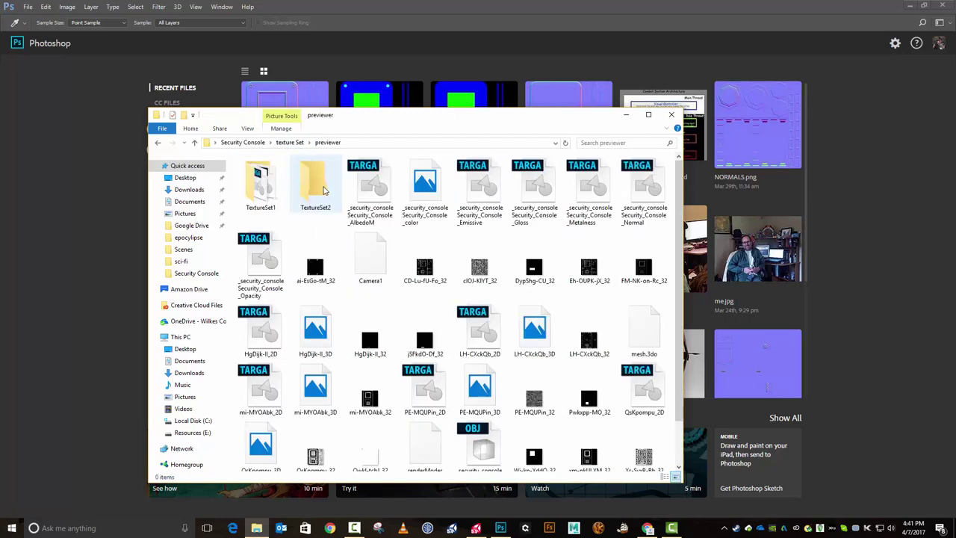
scroll(549, 220, "down", 1)
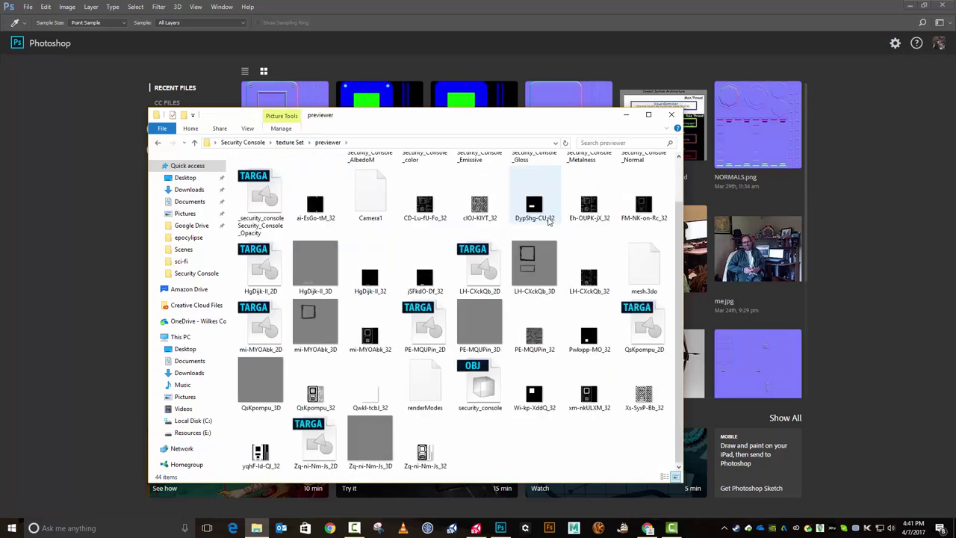
scroll(546, 218, "up", 2)
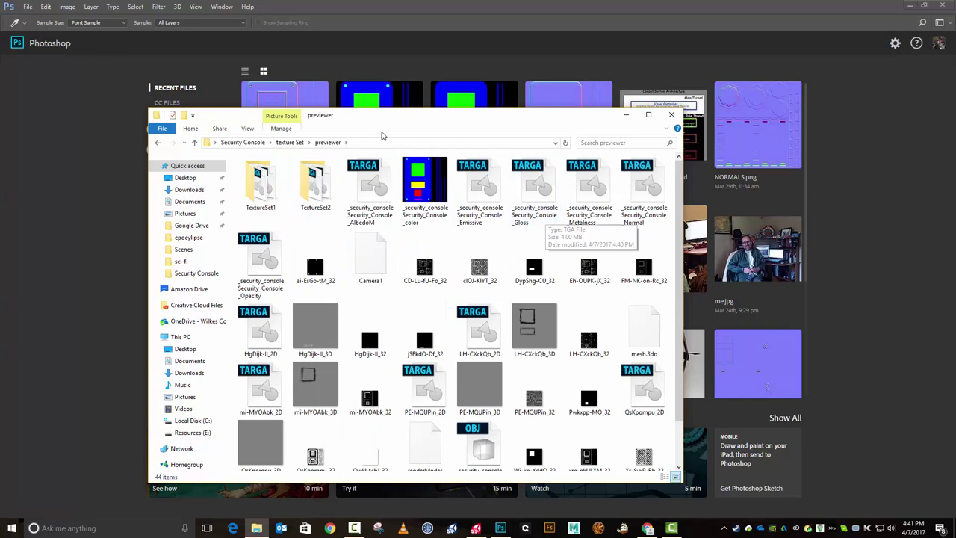
left_click(289, 142)
Open the AlbedoM, Emissive, Gloss, Metalness, Normal and Opacity PSD files from the texture Set folder in Photoshop
left_click(435, 192)
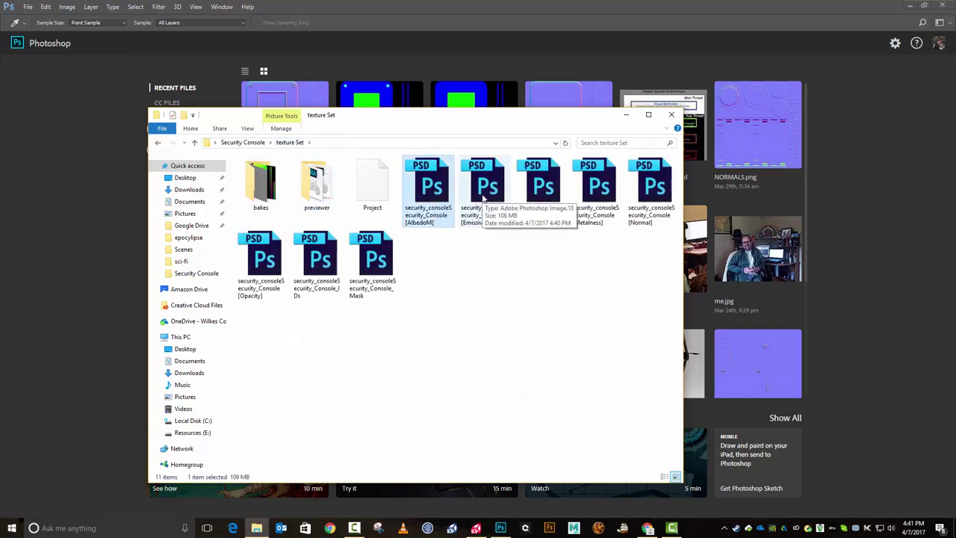
left_click(483, 191, "ctrl")
left_click(541, 187, "ctrl")
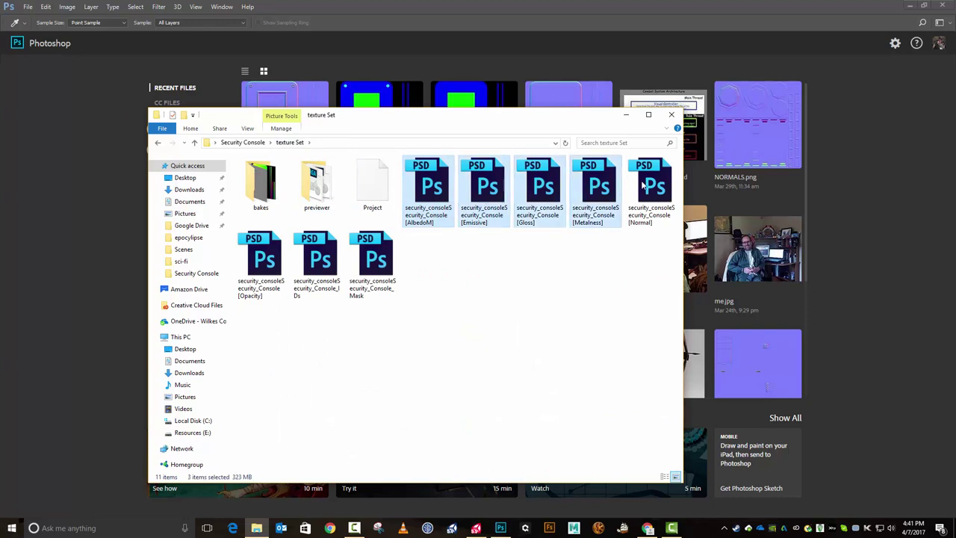
left_click(644, 185, "ctrl")
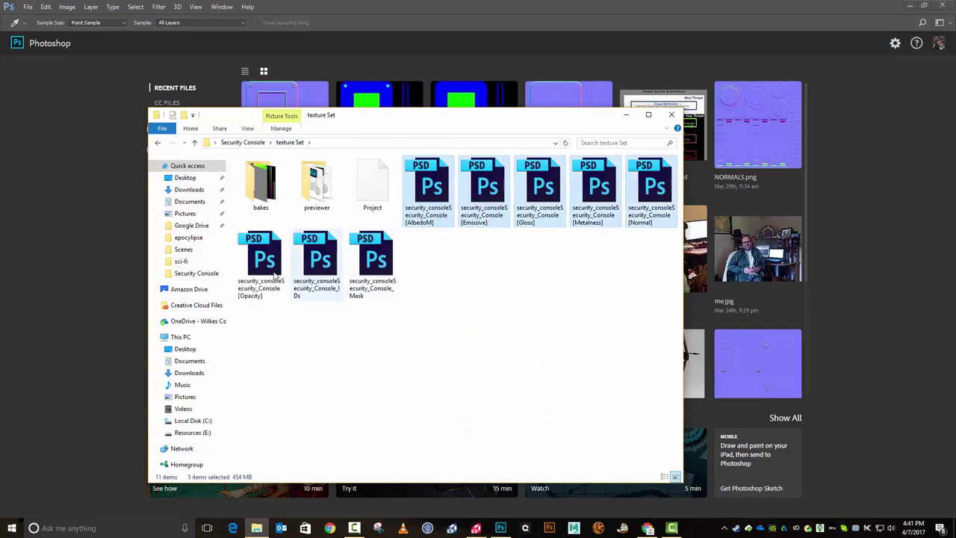
left_click(261, 261, "ctrl")
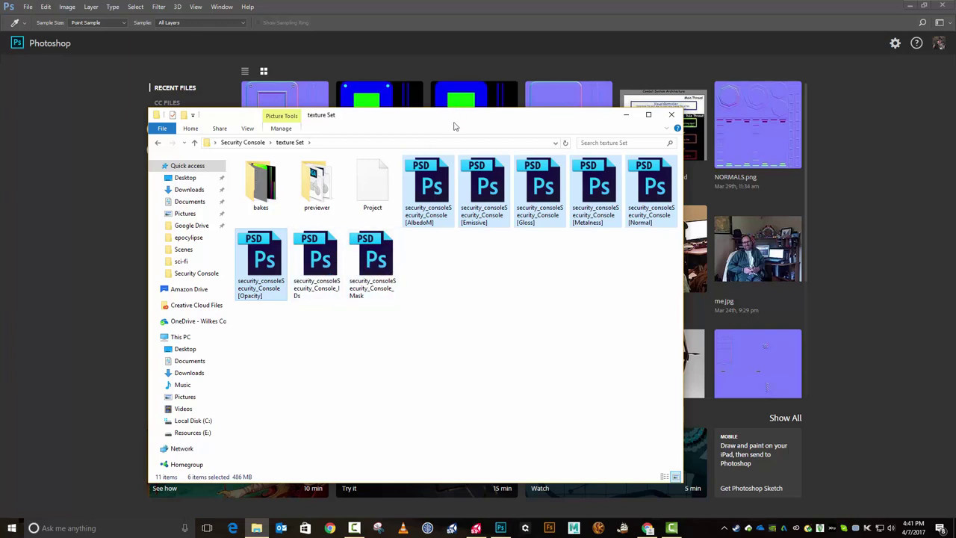
left_click_drag(453, 126, 464, 190)
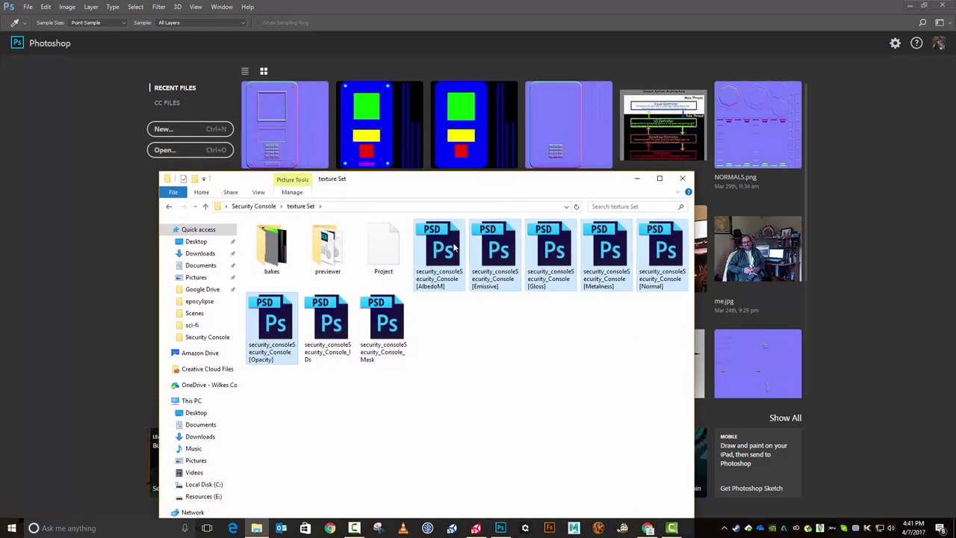
left_click_drag(453, 248, 339, 65)
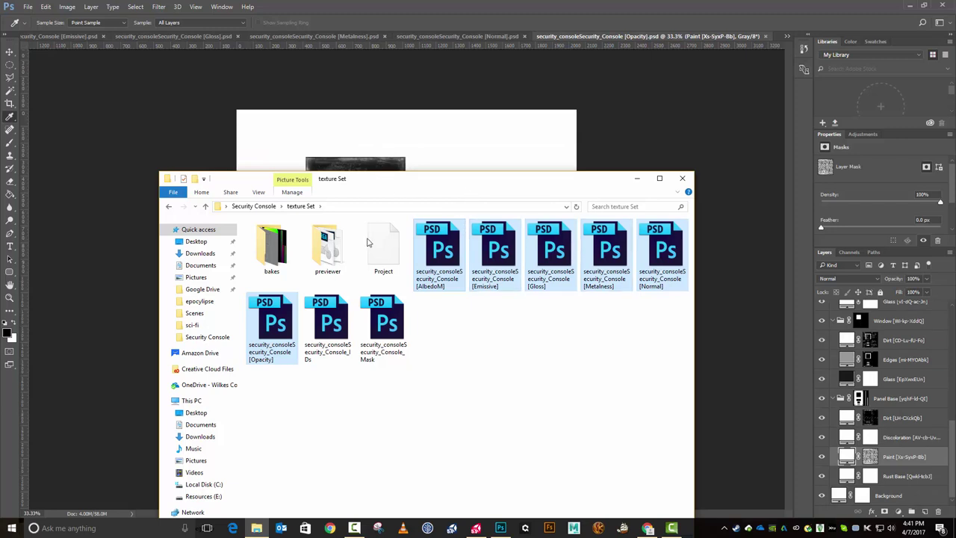
Create a new folder named Final Content inside the Security Console folder
left_click_drag(422, 190, 467, 152)
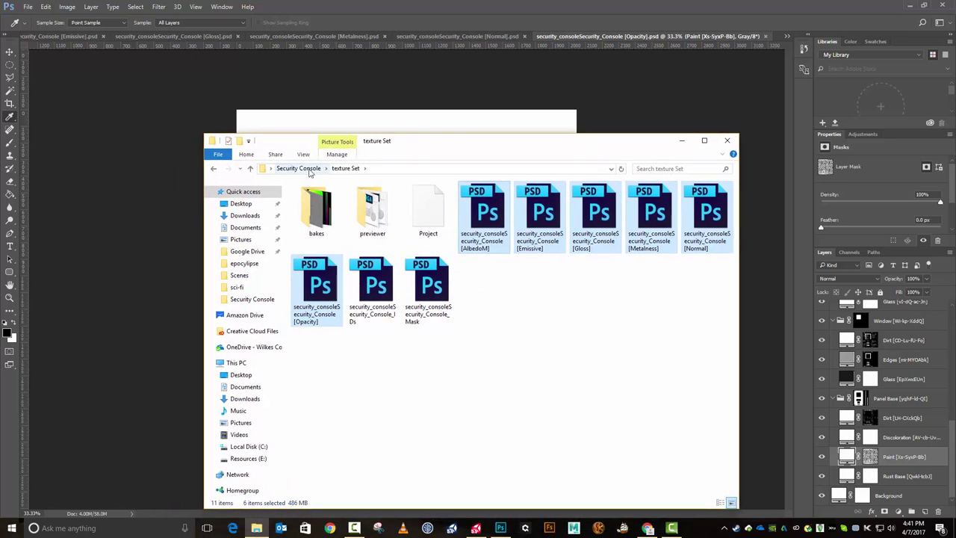
left_click(299, 168)
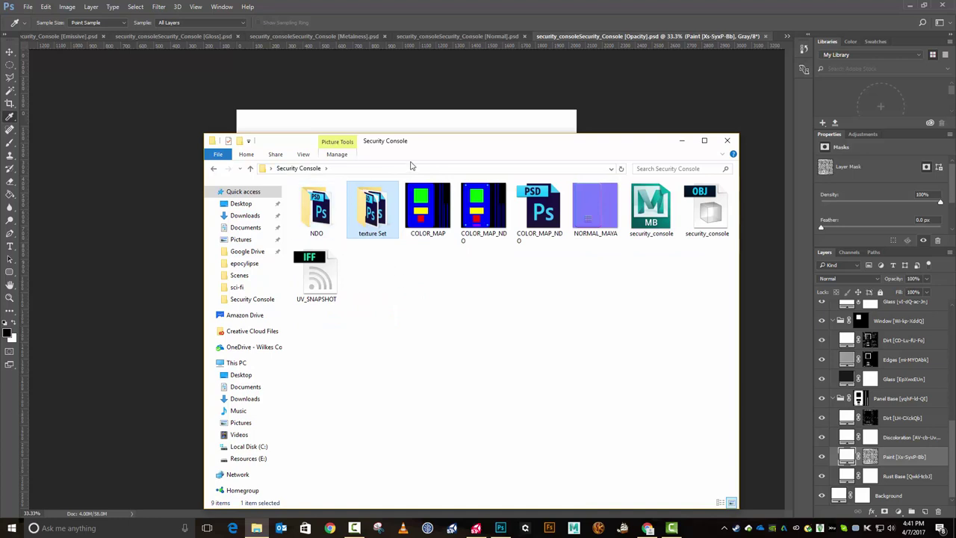
left_click_drag(438, 142, 443, 63)
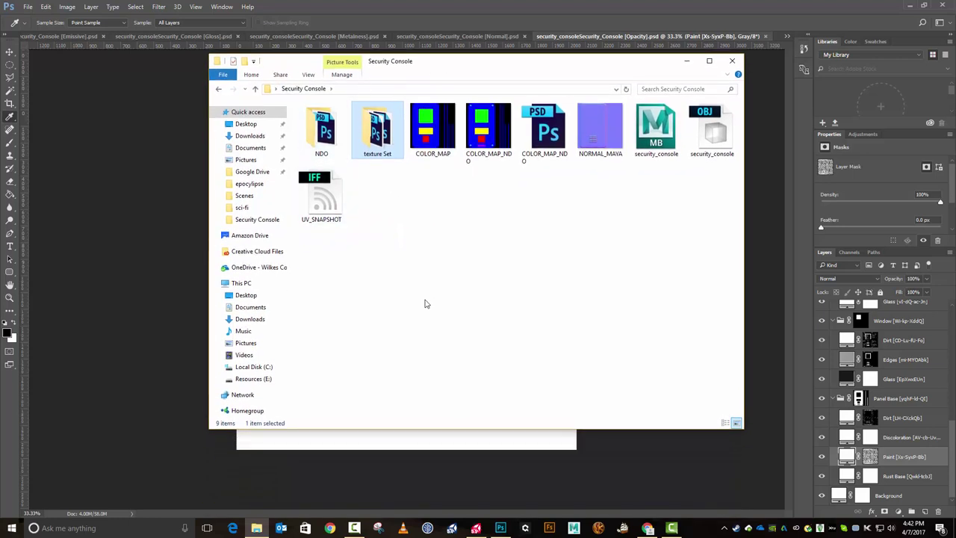
key("ctrl+shift+n")
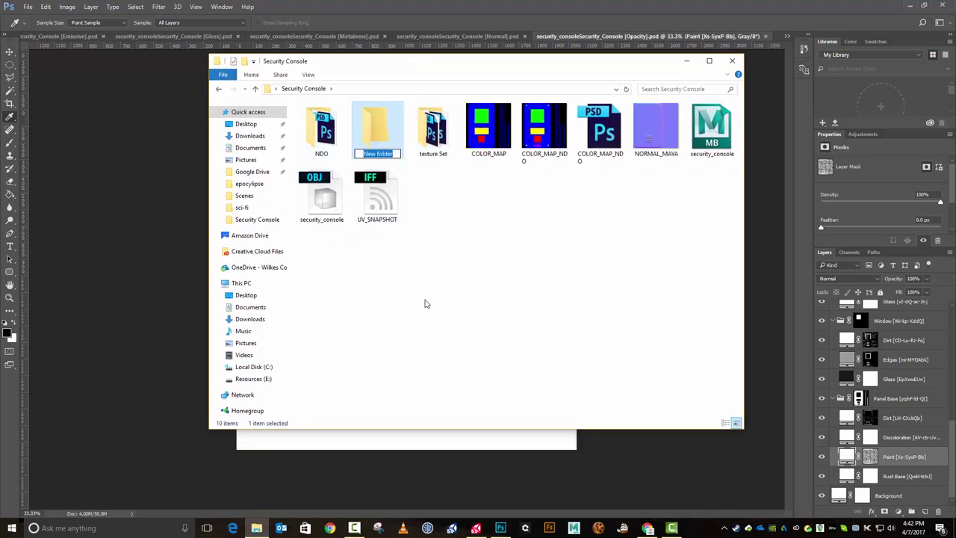
type("Final Tex")
type("t")
key("BackSpace")
key("BackSpace")
key("BackSpace")
key("BackSpace")
type("Content")
key("Return")
Copy the security_console OBJ file into the Final Content folder and move the File Explorer window off the Photoshop workspace
left_click(322, 191)
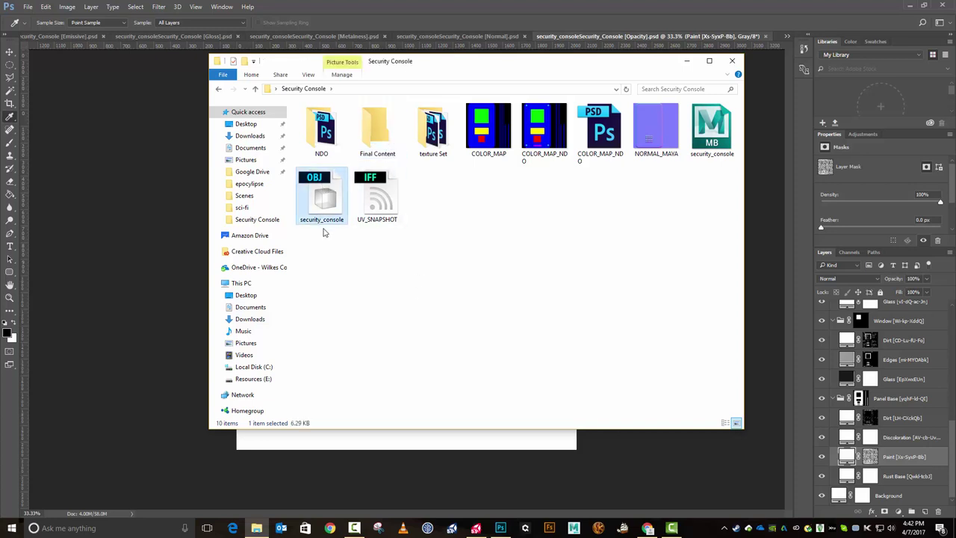
double_click(377, 129)
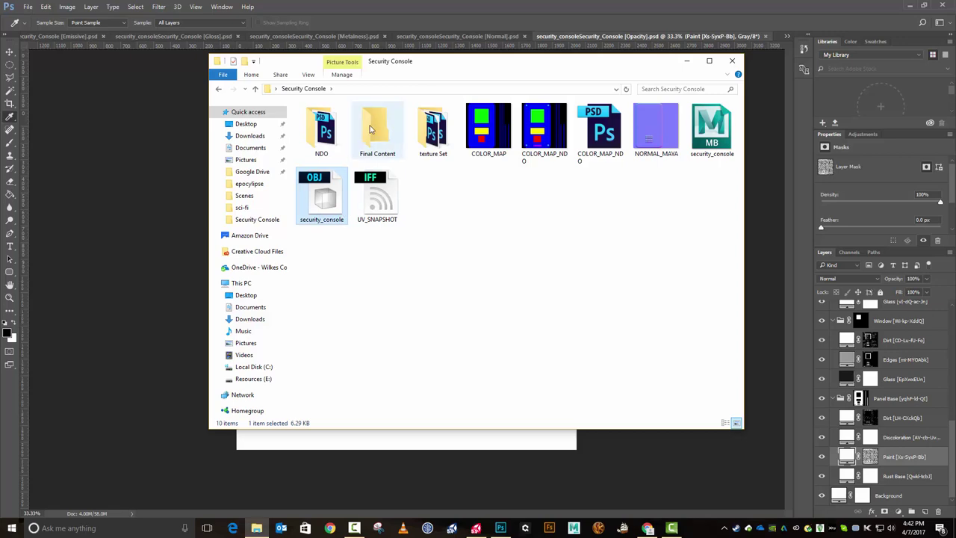
key("ctrl+v")
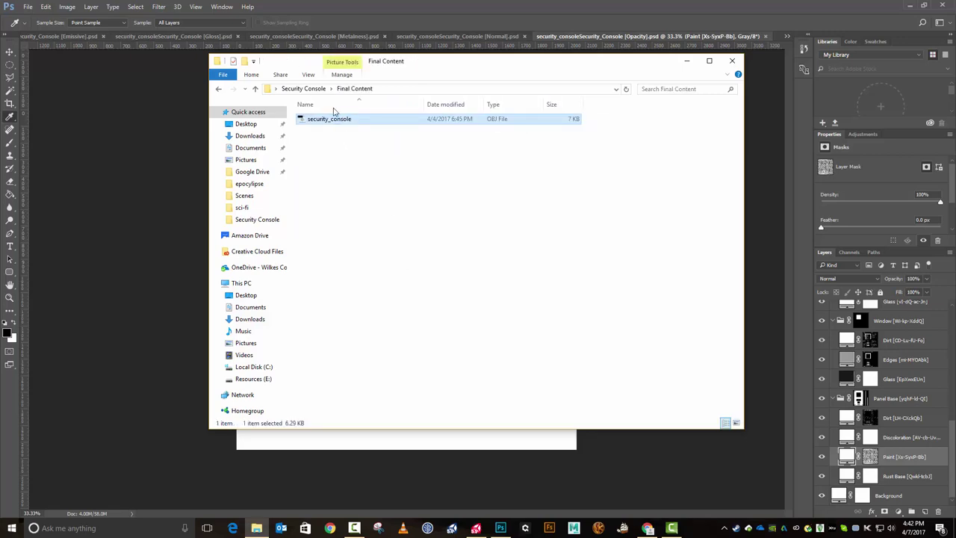
left_click(303, 88)
left_click_drag(514, 66, 955, 75)
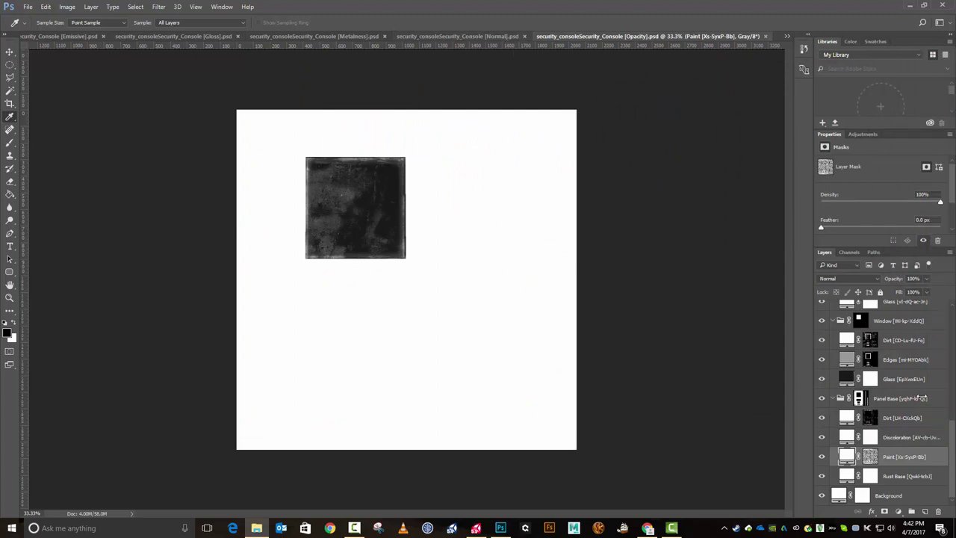
Start saving a copy of the Opacity texture document, choosing the Final Content folder inside Security Console as the destination
left_click(702, 39)
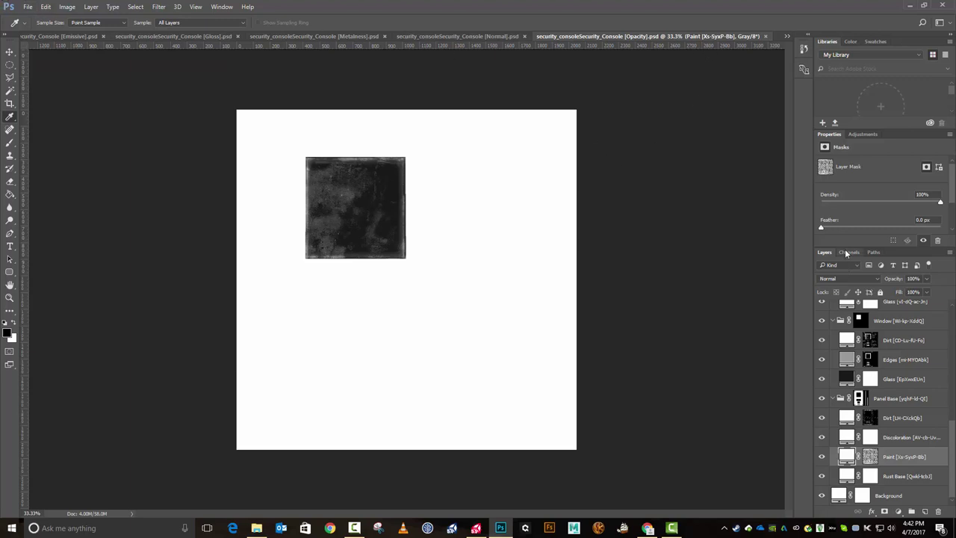
left_click(849, 252)
left_click(823, 252)
left_click(28, 7)
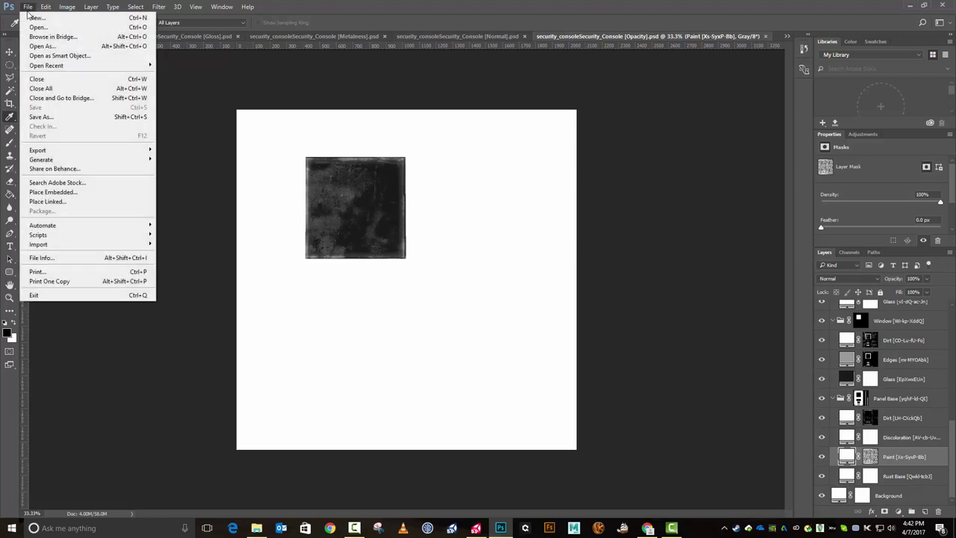
left_click(45, 117)
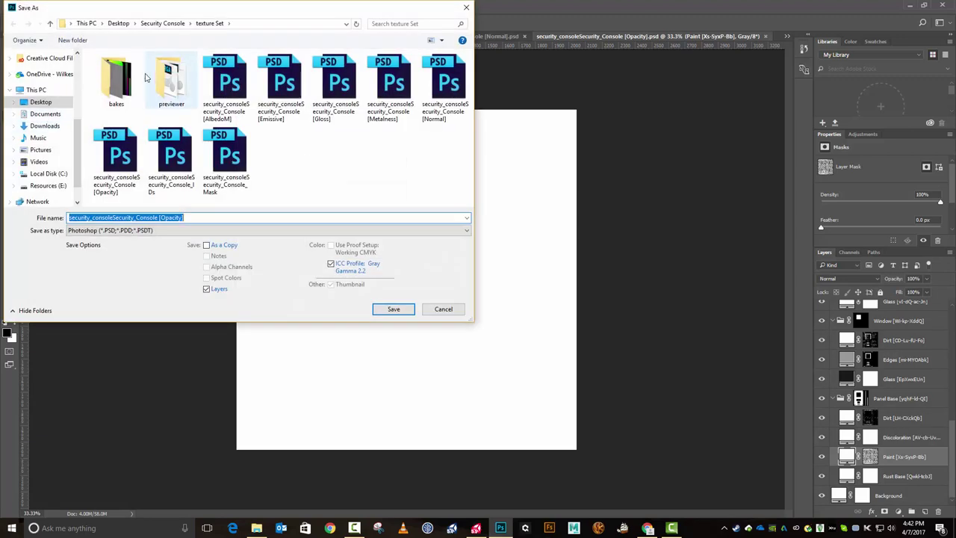
left_click(171, 25)
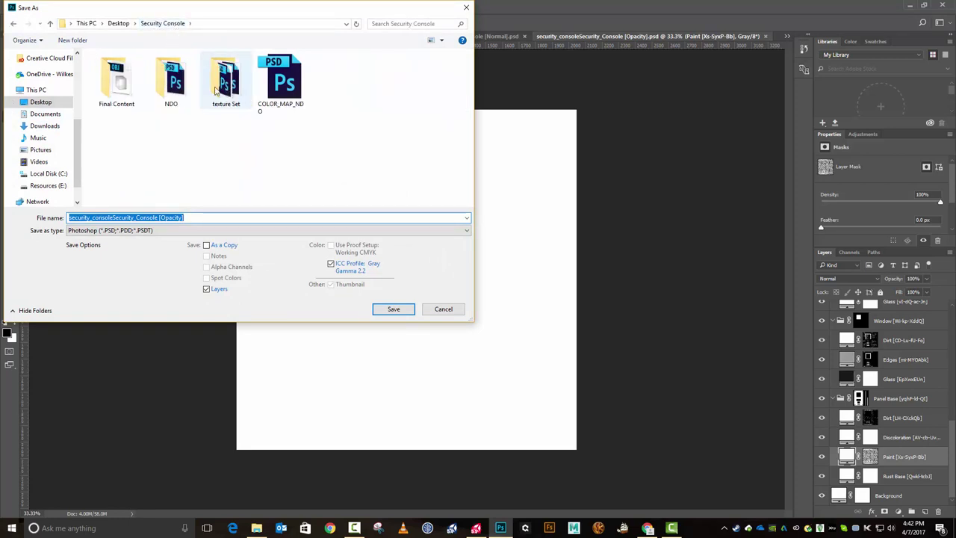
double_click(117, 80)
Save the Opacity map in Targa format under the name Security_Console [Opacity] and close its document
left_click(204, 219)
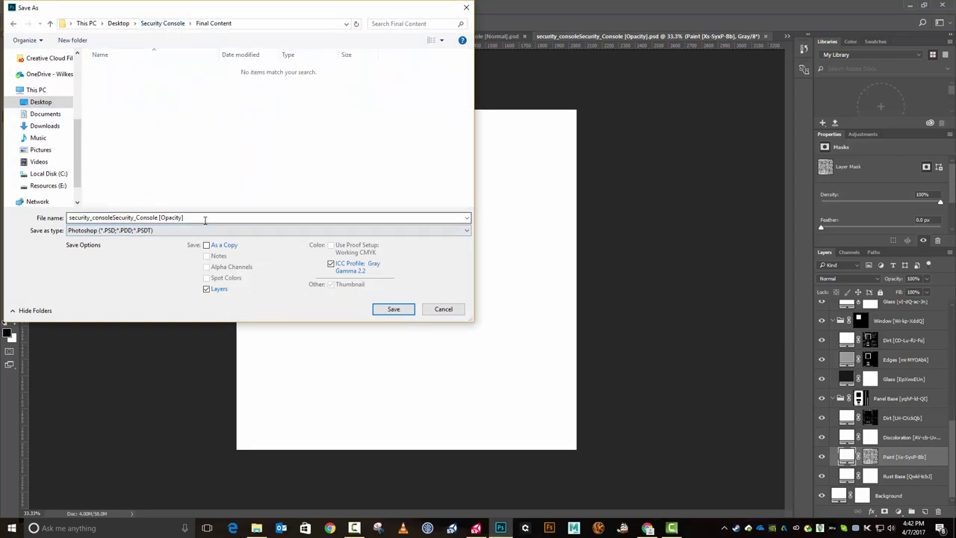
triple_click(114, 218)
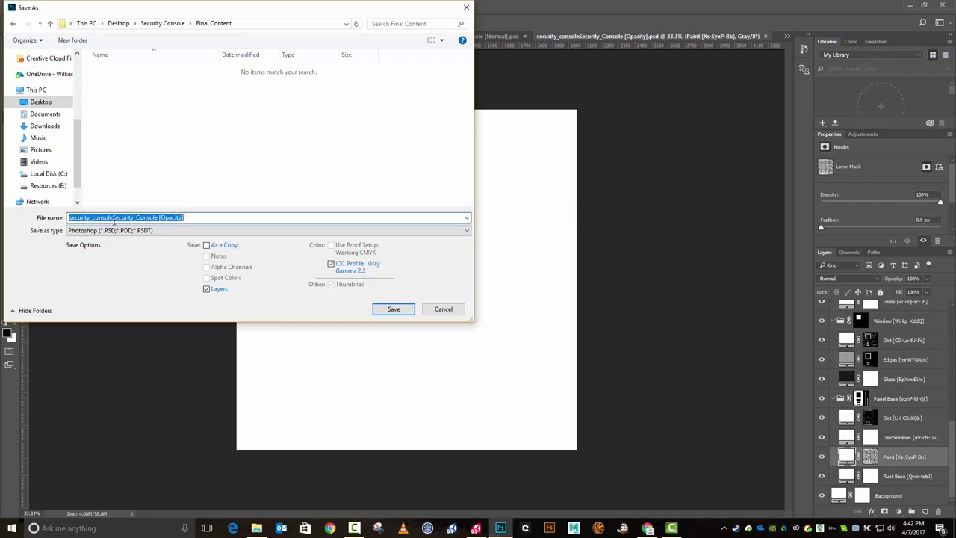
left_click(114, 219)
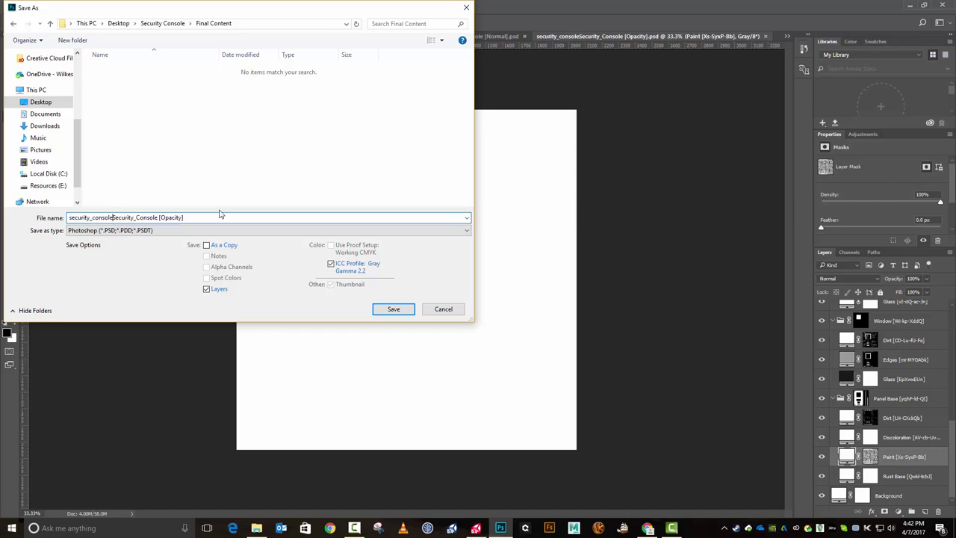
key("BackSpace")
key("BackSpace")
key("BackSpace")
key("BackSpace")
key("BackSpace")
key("BackSpace")
key("BackSpace")
key("BackSpace")
key("BackSpace")
key("BackSpace")
key("BackSpace")
key("BackSpace")
key("BackSpace")
key("BackSpace")
key("BackSpace")
key("BackSpace")
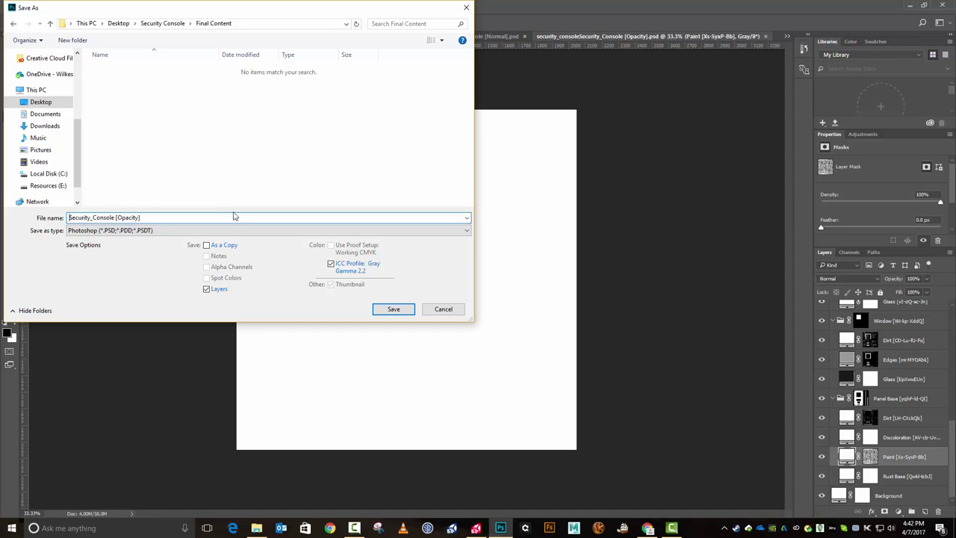
left_click(192, 231)
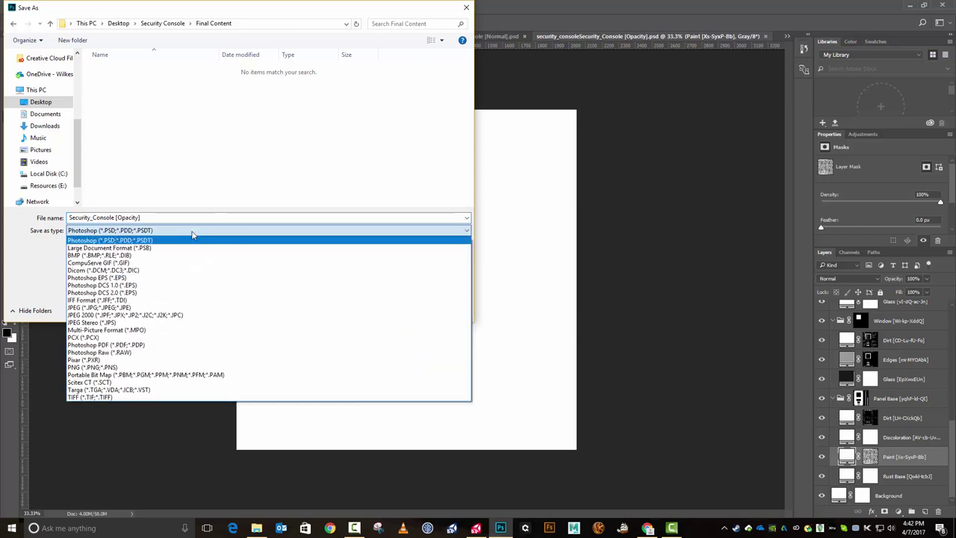
left_click(127, 394)
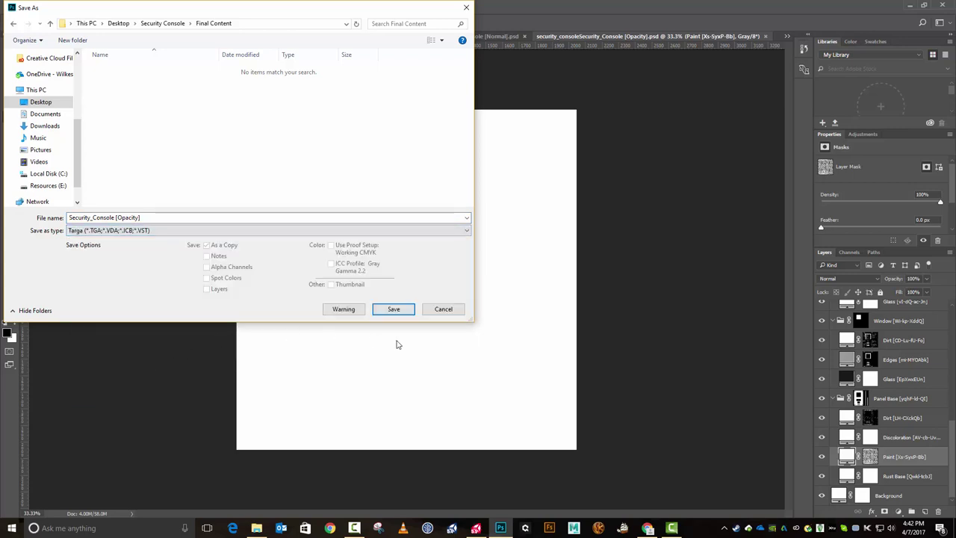
left_click(393, 310)
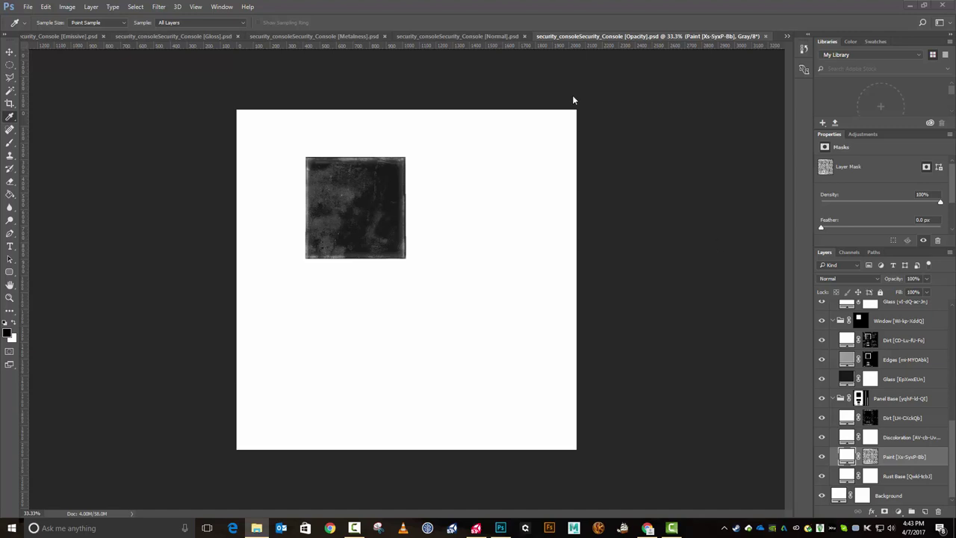
left_click(764, 35)
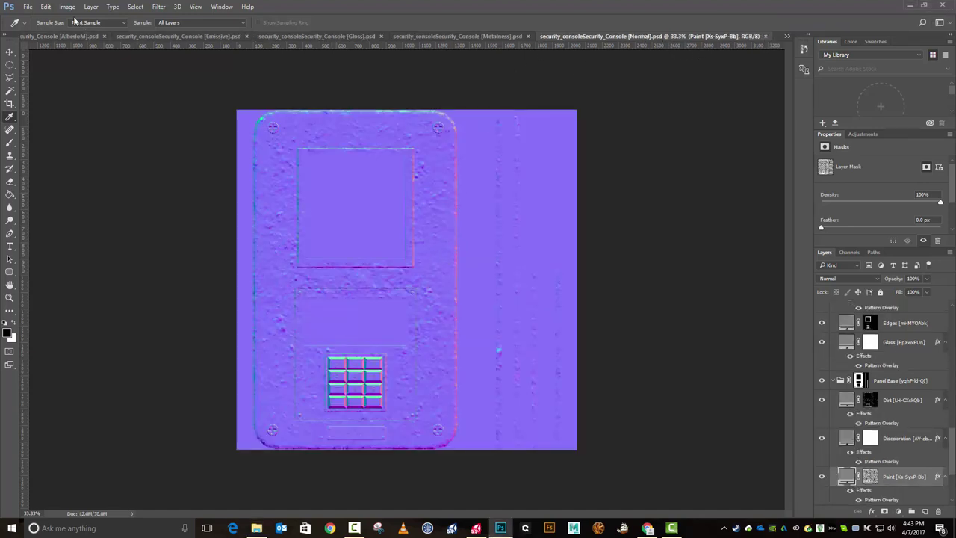
Start saving a copy of the Normal map document with the Final Content folder as its destination
left_click(27, 7)
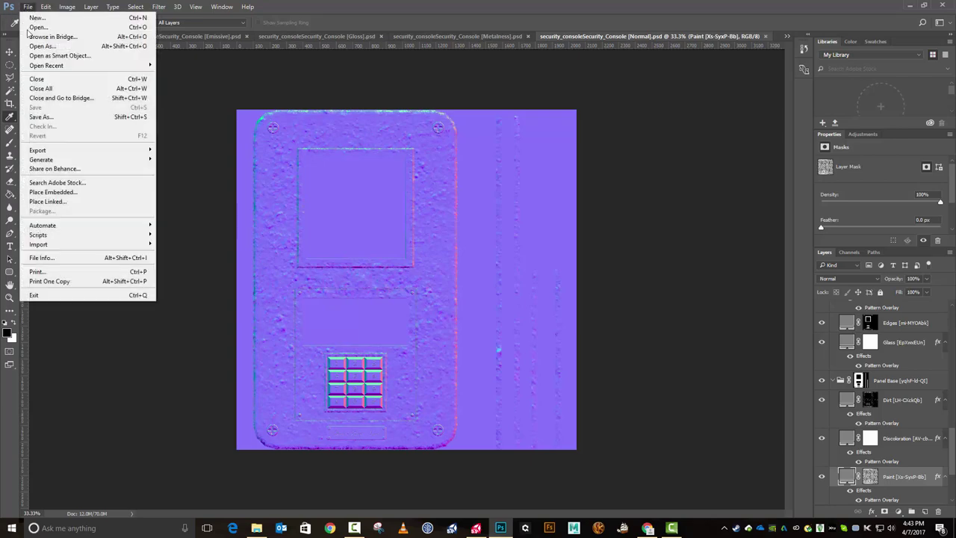
left_click(54, 116)
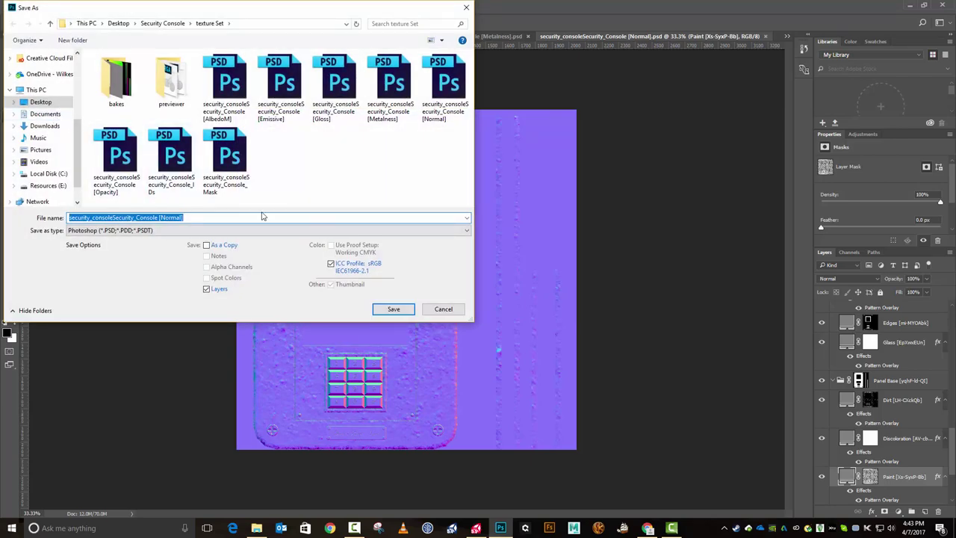
left_click(160, 29)
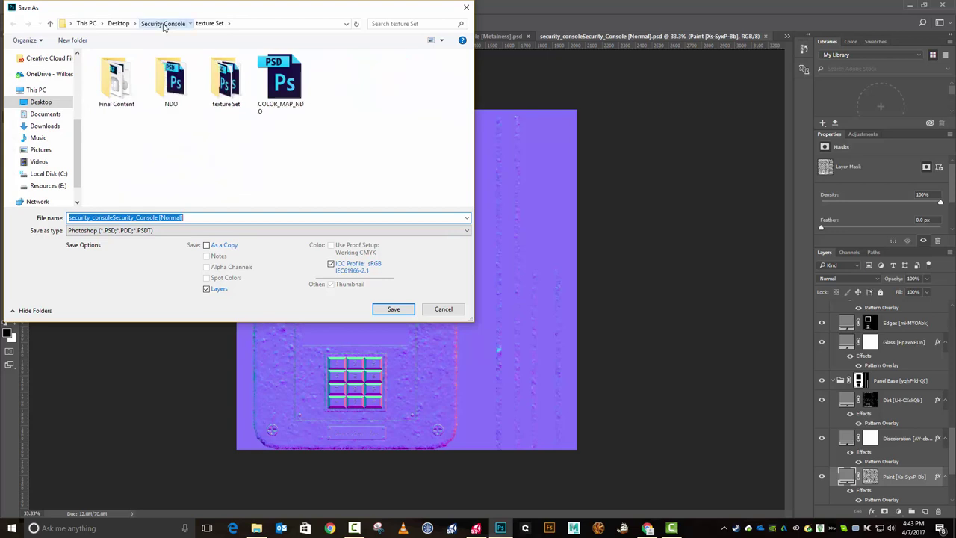
double_click(117, 78)
Save the Normal map as a 24 bits/pixel Targa file named Security_Console [Normal]
left_click(110, 217)
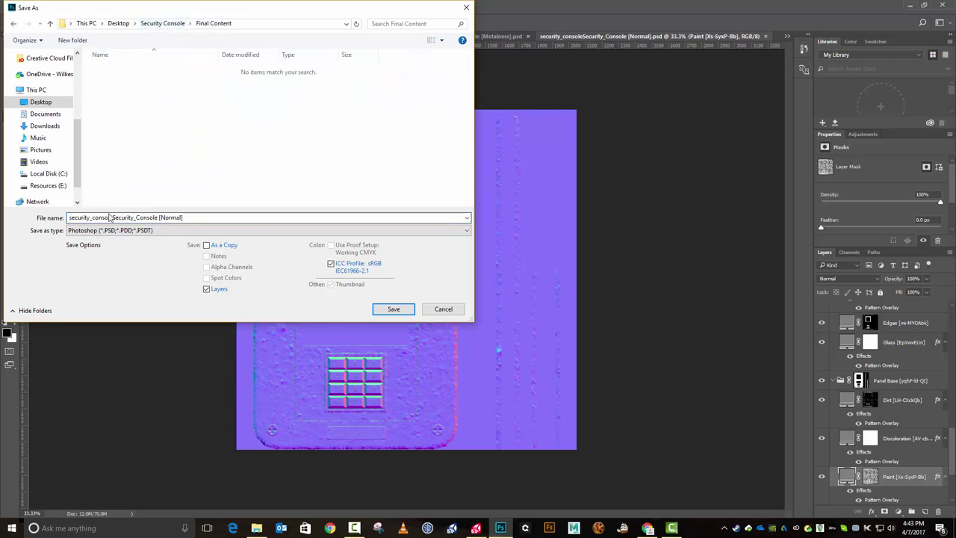
key("ctrl+a")
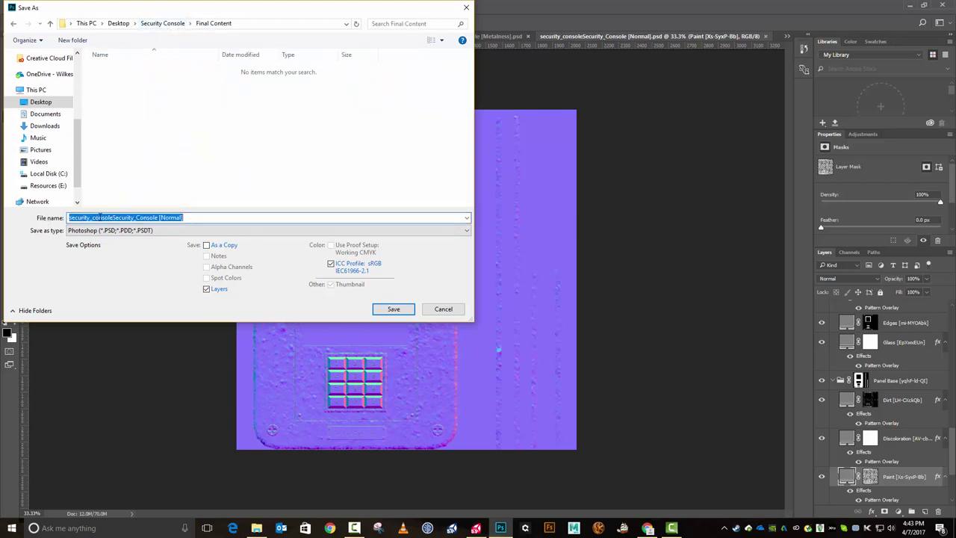
left_click(113, 217)
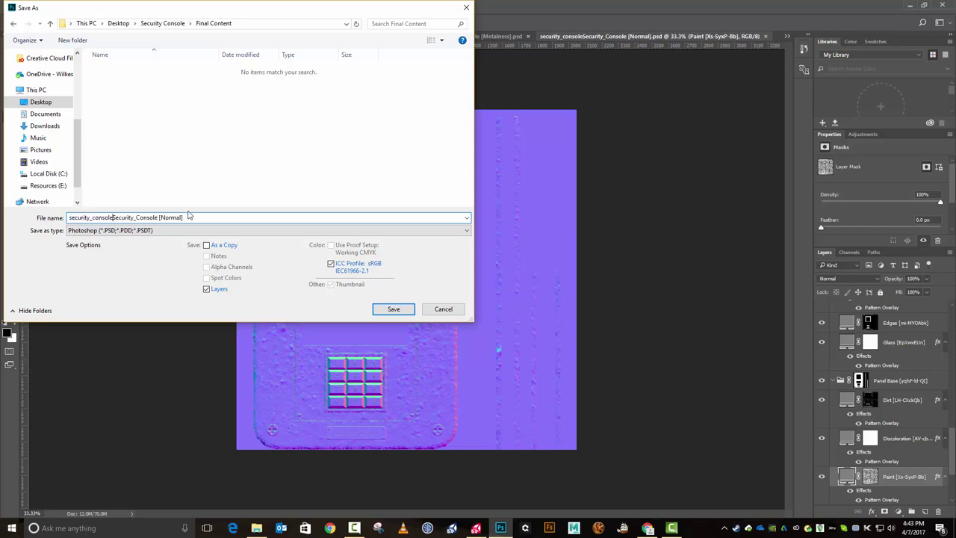
key("shift+Home")
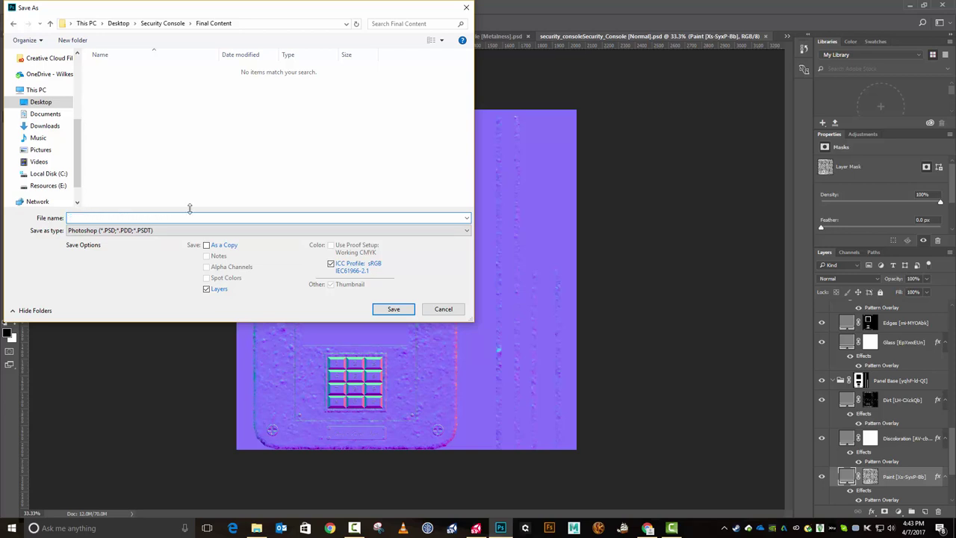
key("BackSpace")
left_click(252, 233)
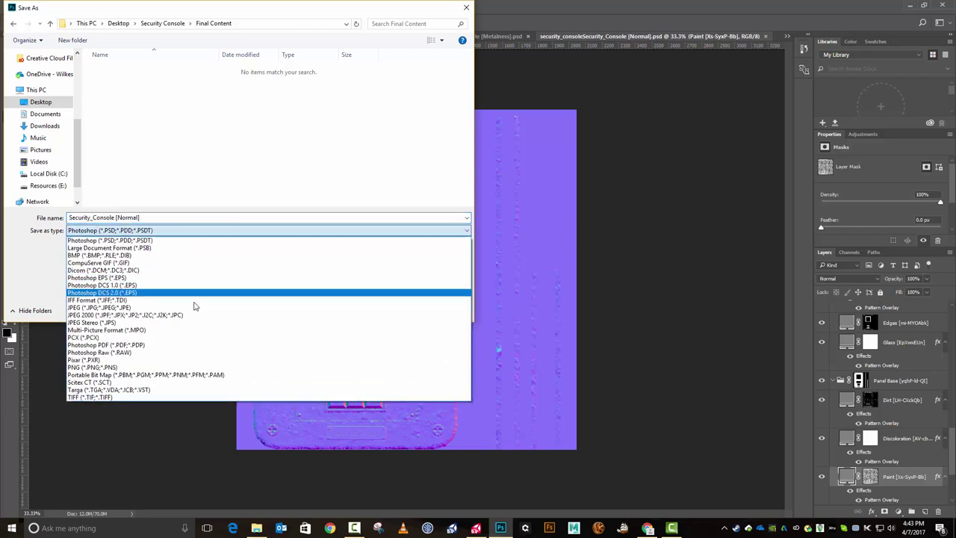
left_click(148, 389)
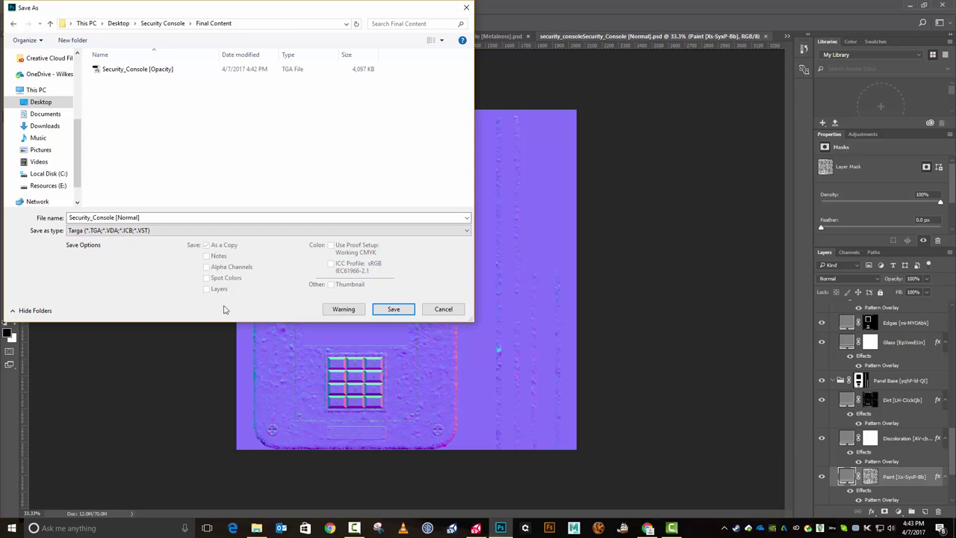
left_click(394, 309)
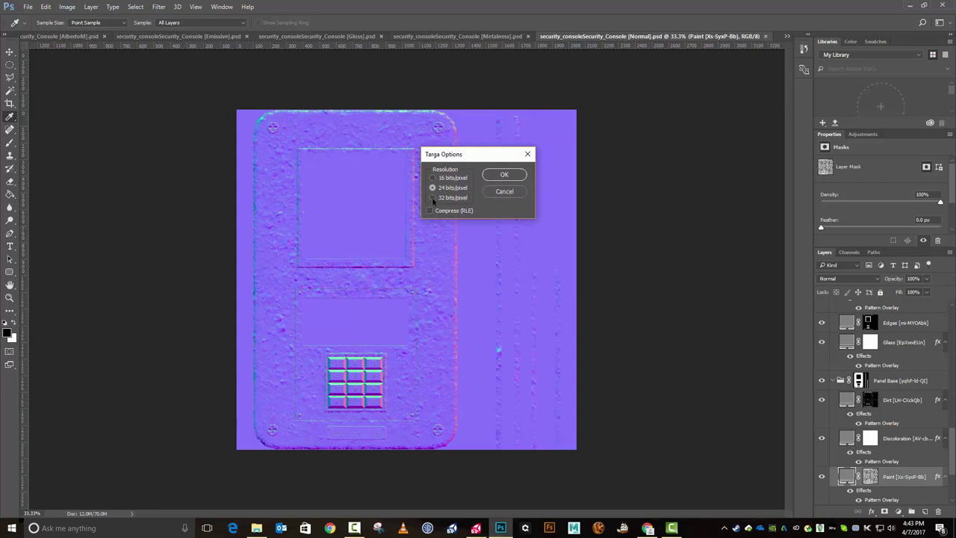
left_click(510, 176)
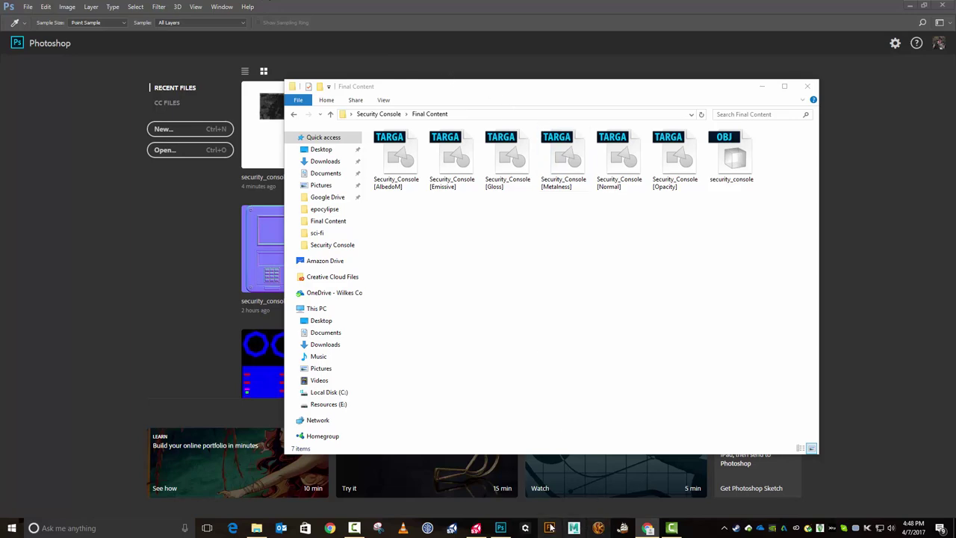
Switch to the new Unity project, then detach the Services panel and close it
left_click(478, 528)
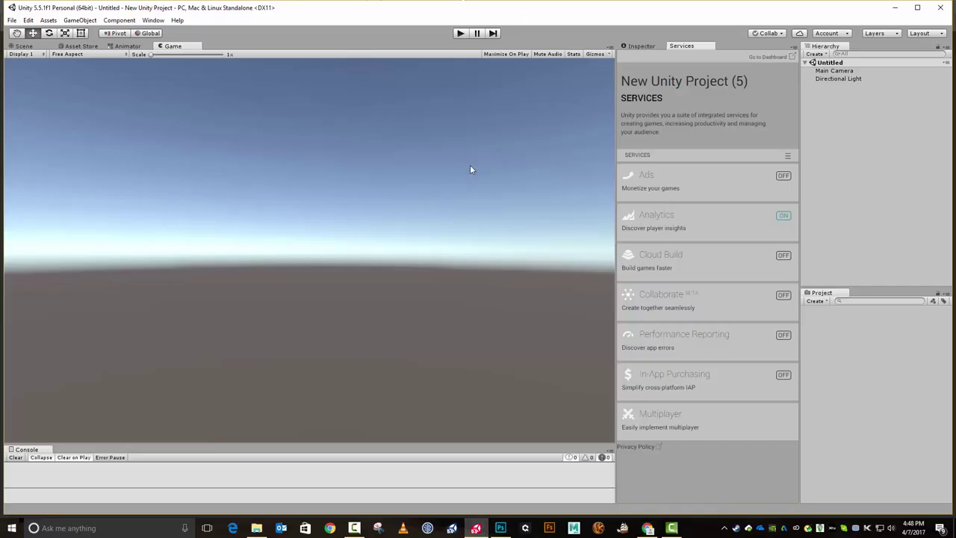
left_click_drag(682, 46, 520, 4)
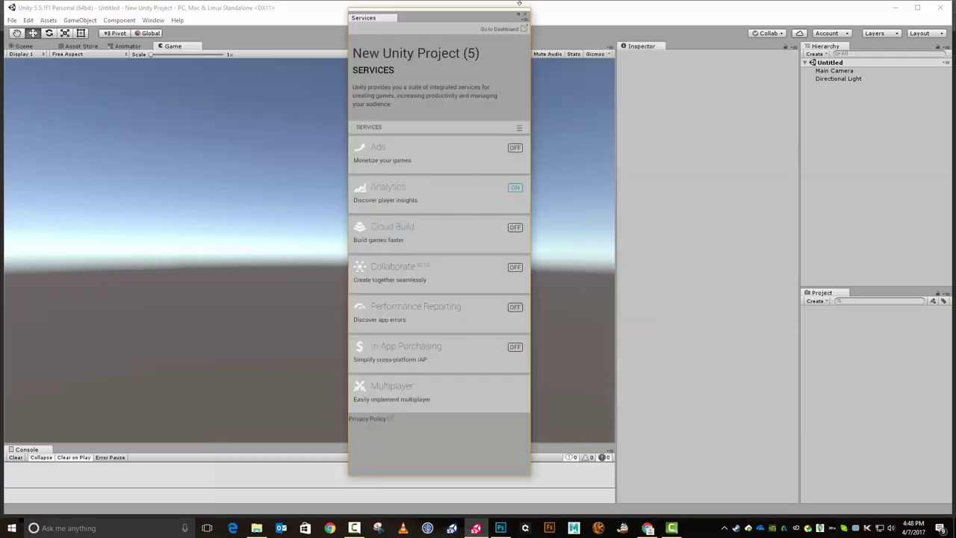
left_click(522, 15)
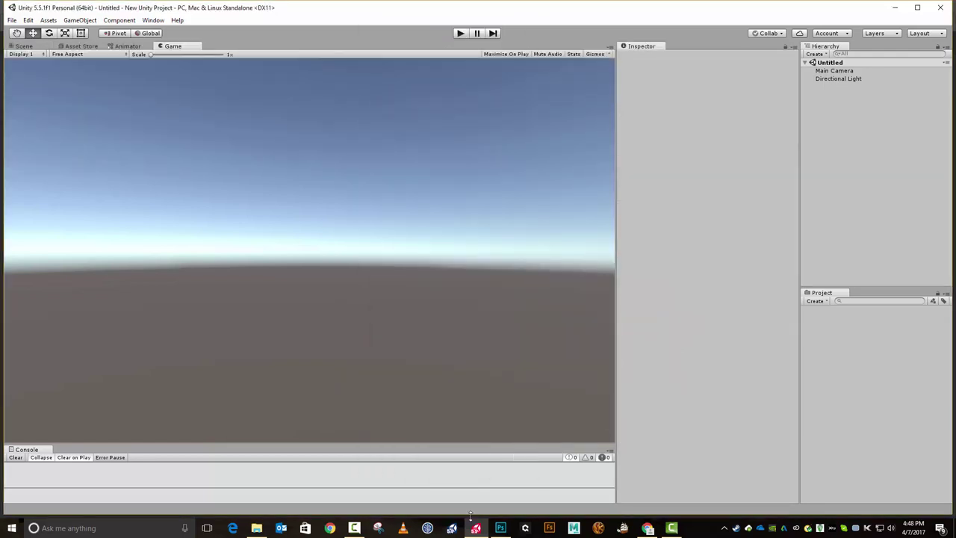
Import the Final Content folder from the Security Console folder in File Explorer into the Unity project's assets
left_click(258, 528)
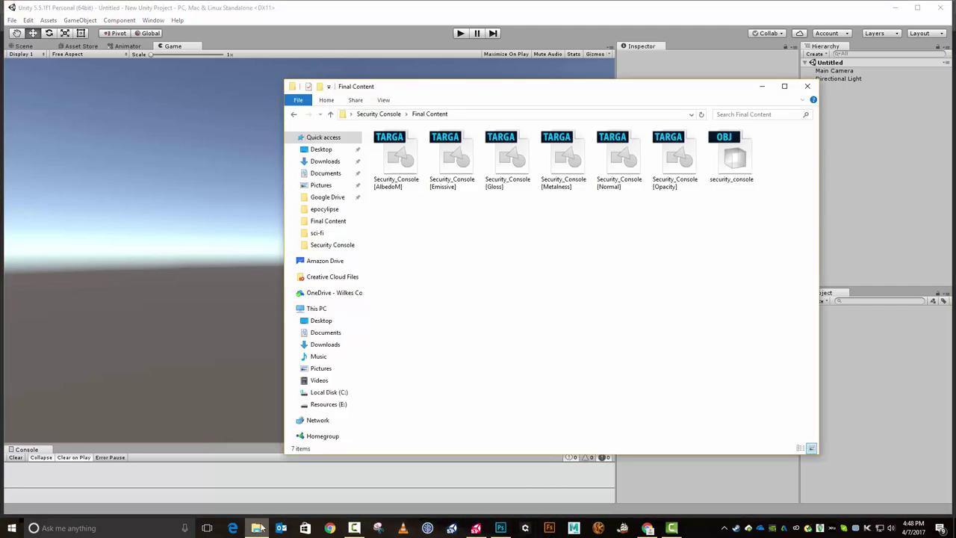
left_click(391, 114)
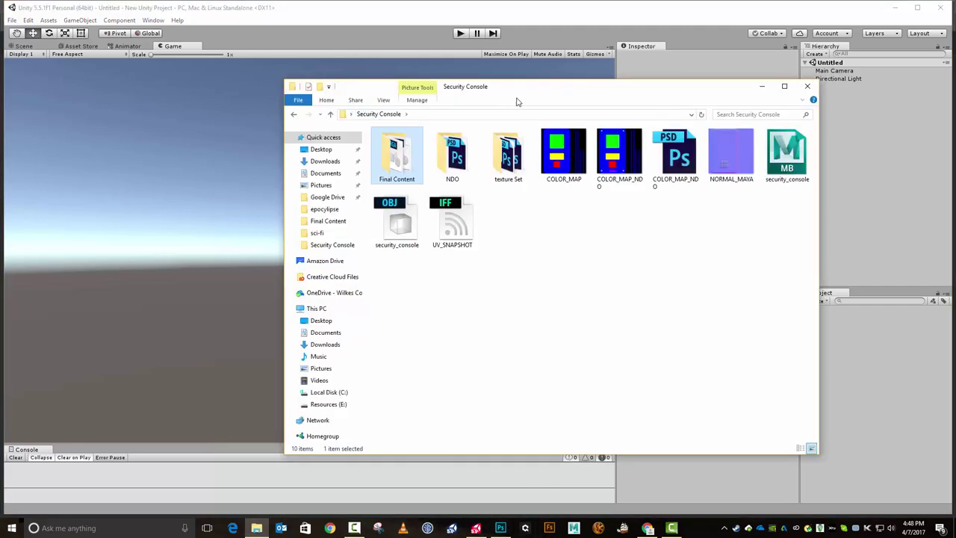
left_click_drag(398, 152, 858, 368)
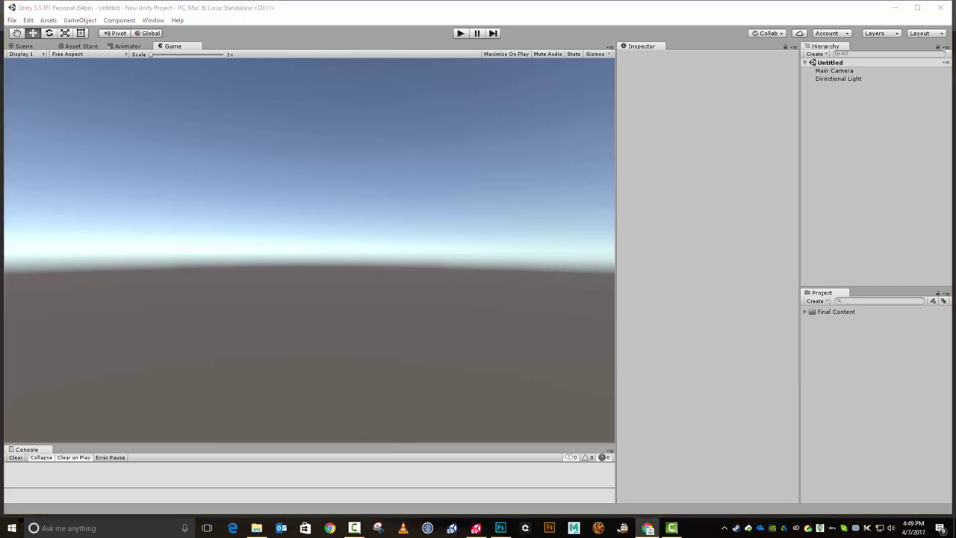
Rename the imported Final Content asset folder as Security Console
left_click(838, 314)
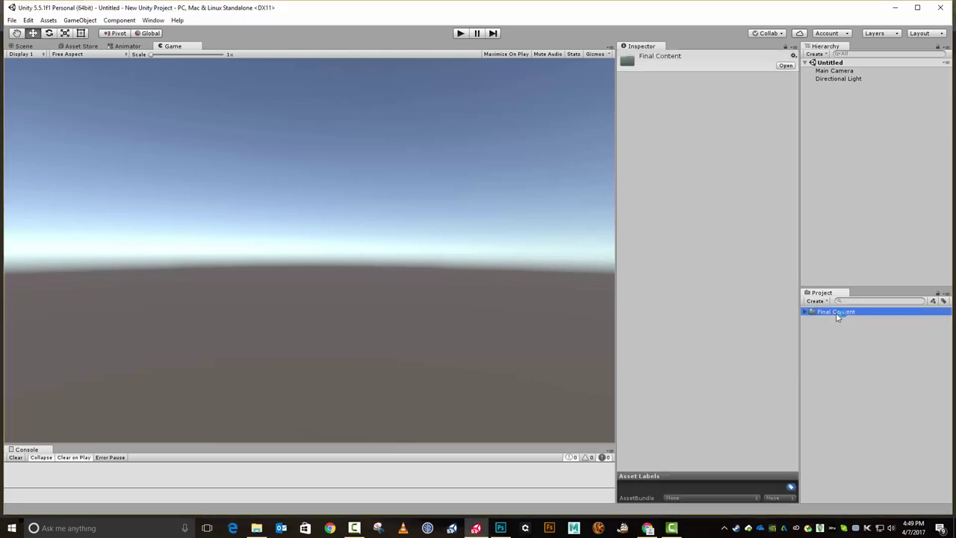
left_click(838, 314)
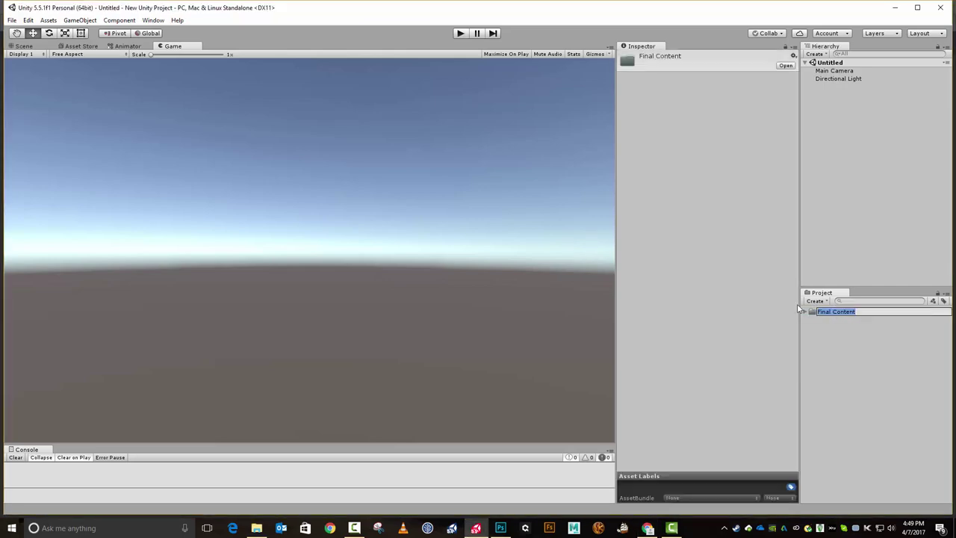
type("Security Console")
key("Return")
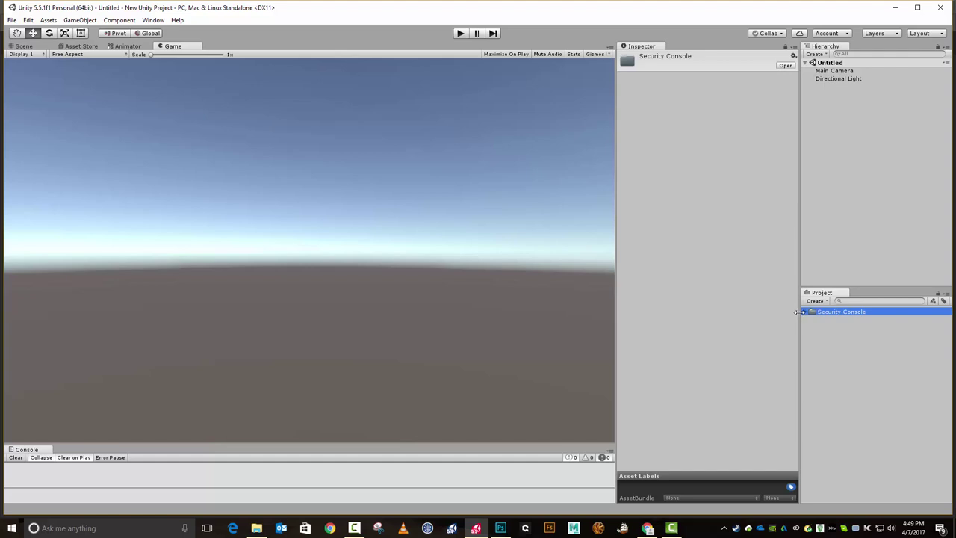
Expand the Security Console asset folder and view the rig import settings of the security_console model
left_click(805, 312)
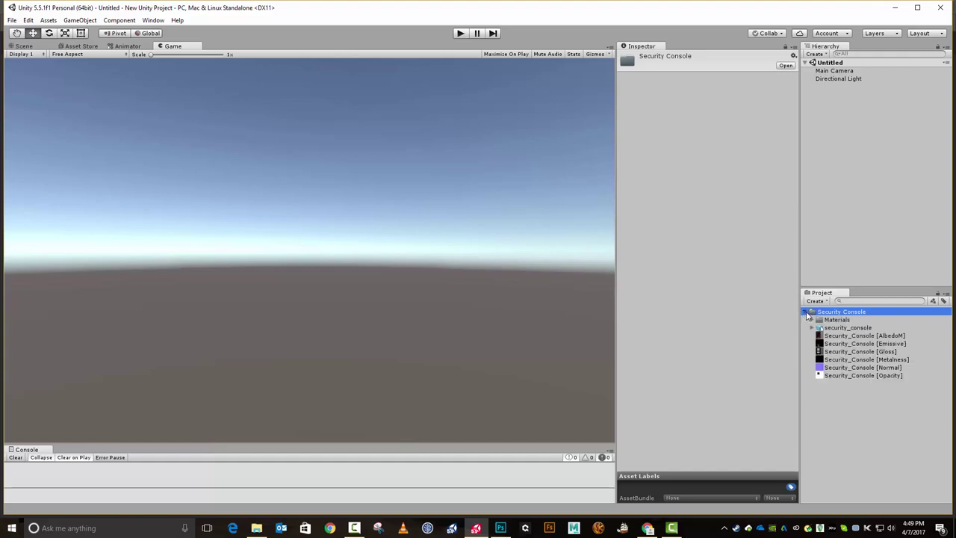
left_click(849, 328)
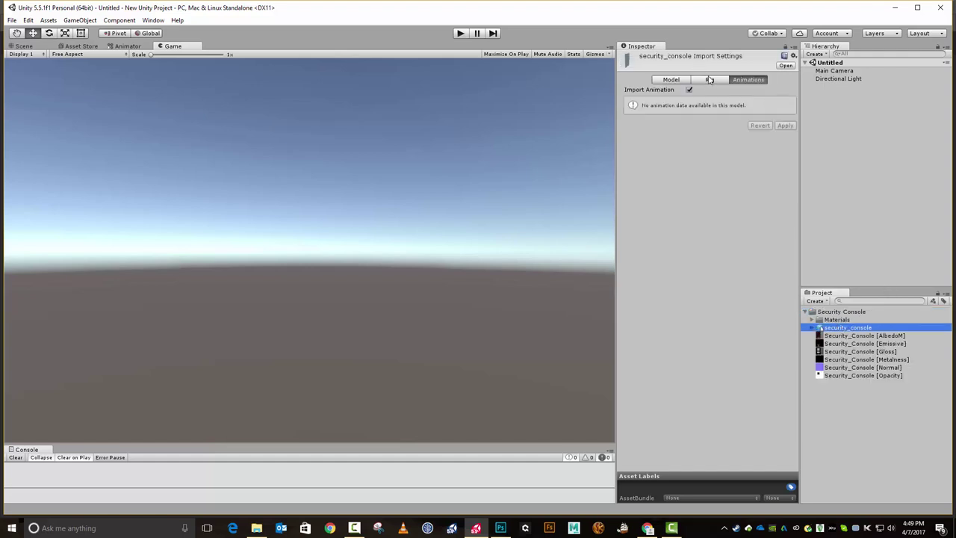
left_click(709, 80)
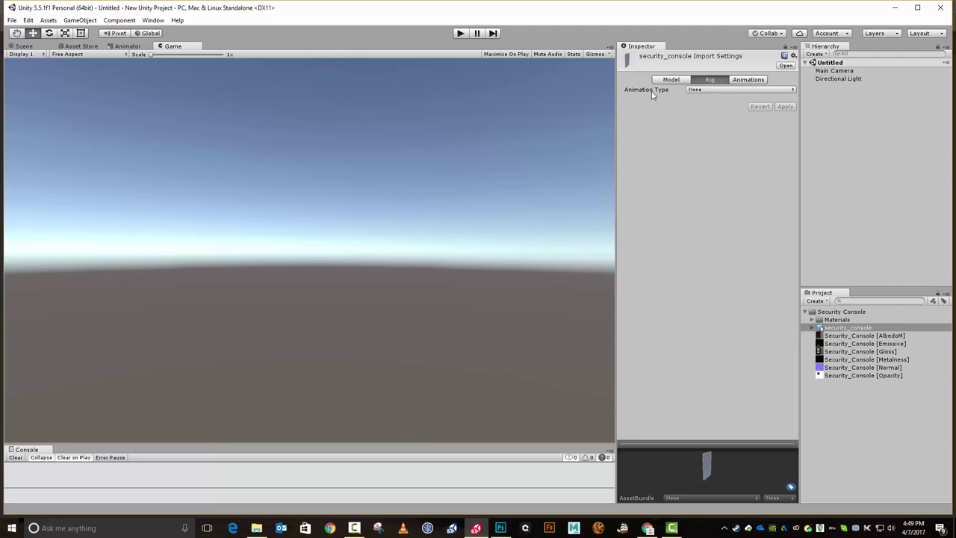
View the security_console asset's model import settings and place the model in the scene near the Main Camera
left_click(671, 79)
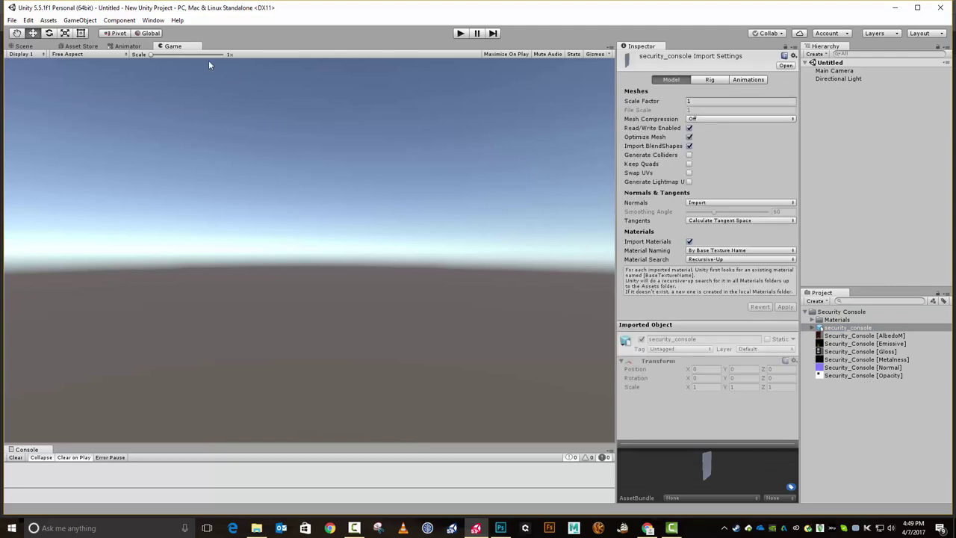
left_click(27, 46)
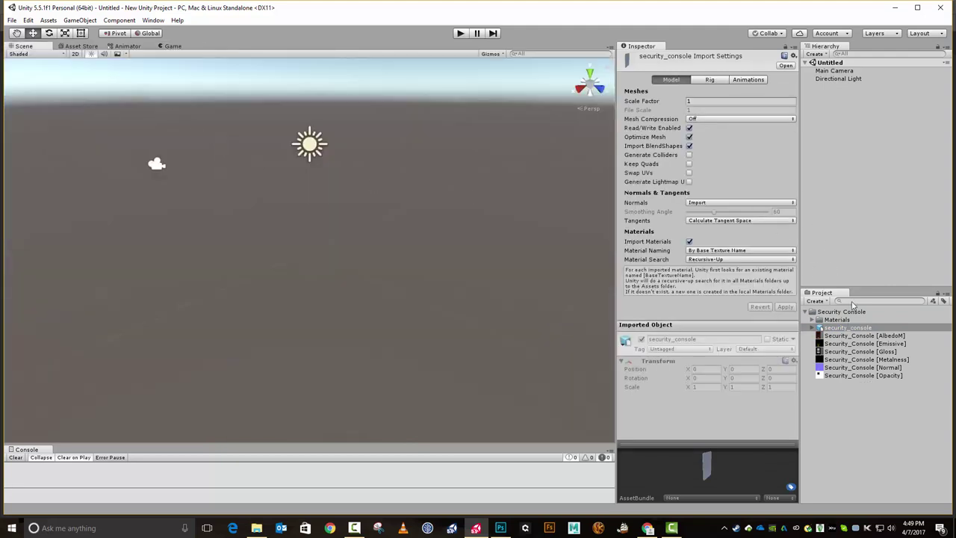
left_click_drag(864, 331, 85, 203)
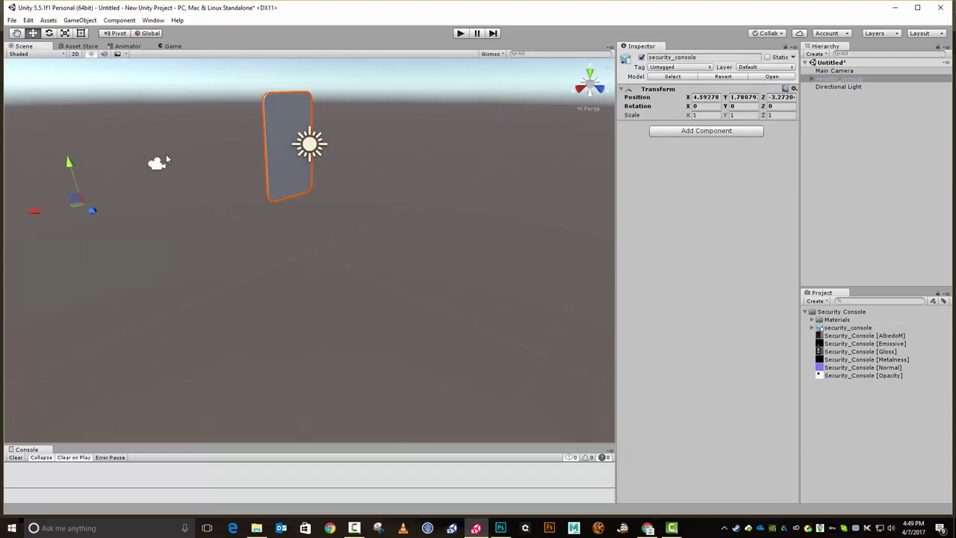
Check whether the console appears in the game view and preview the Main Camera's framing from the scene
left_click(173, 46)
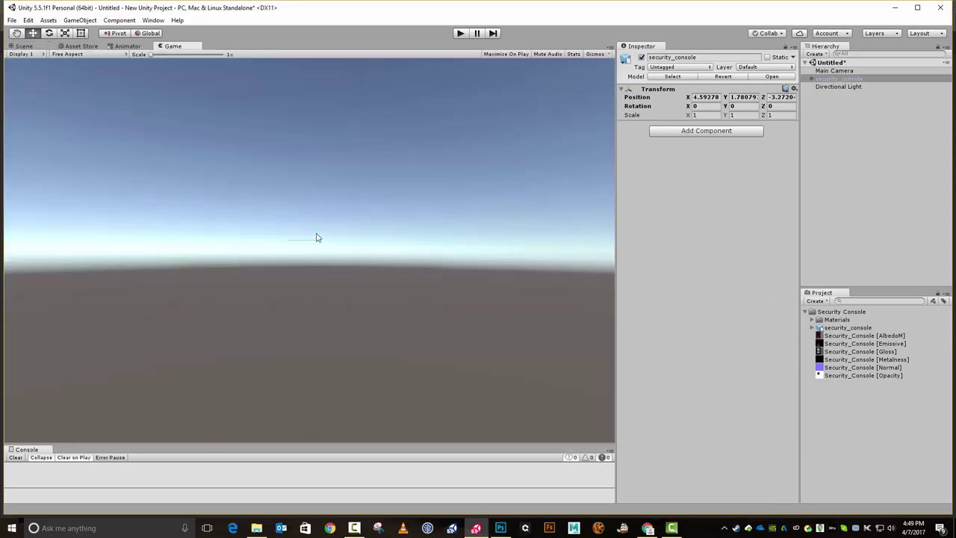
left_click(19, 45)
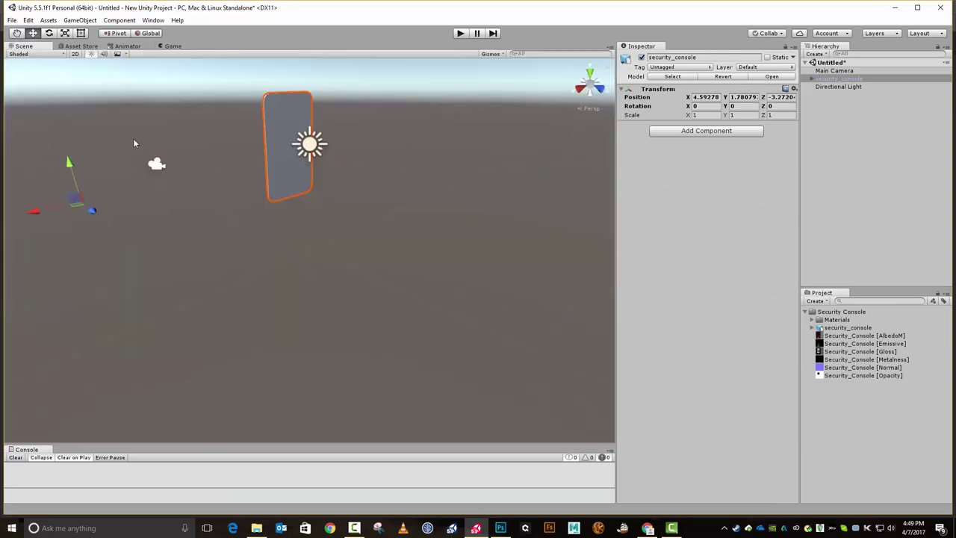
left_click(166, 165)
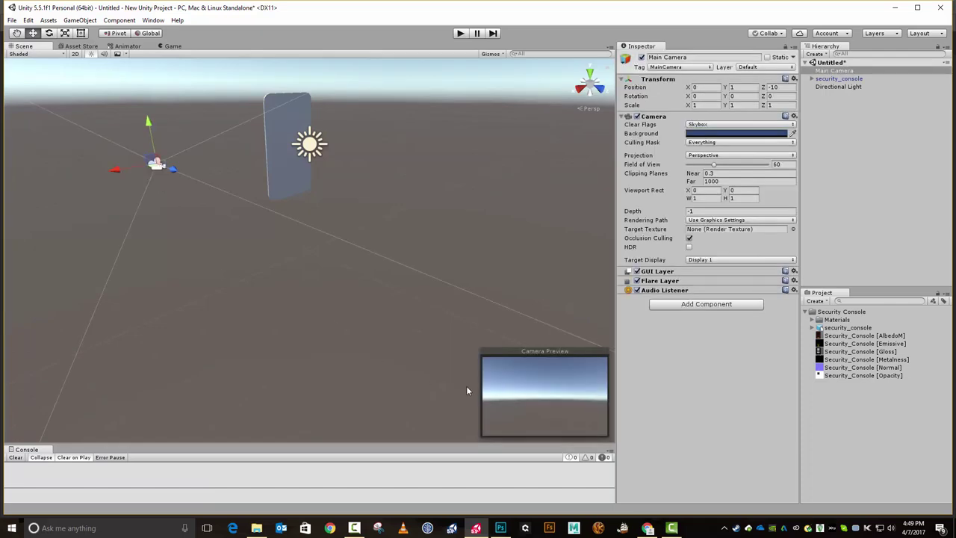
Rotate the security_console object in the scene to about -182 degrees around its Y axis
left_click_drag(201, 230, 565, 182)
left_click(847, 86)
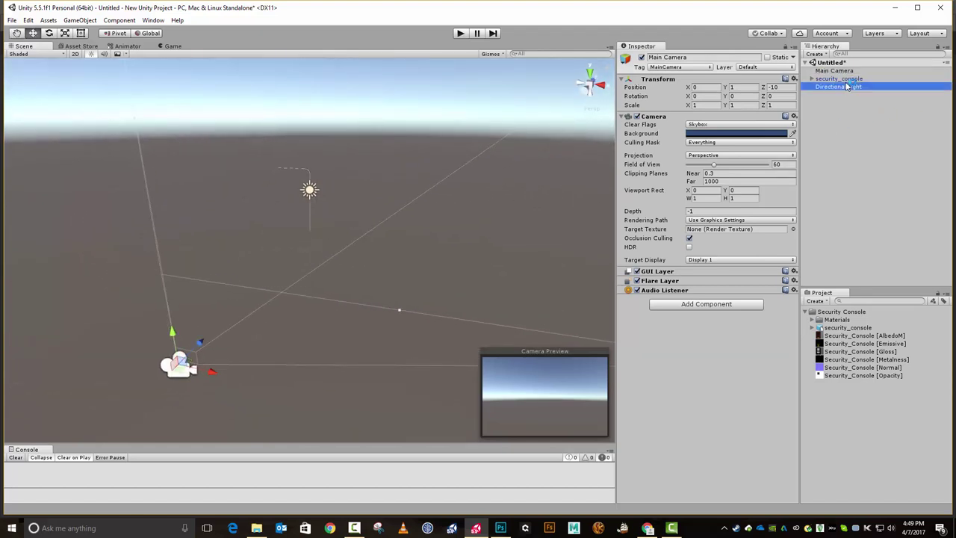
left_click(839, 79)
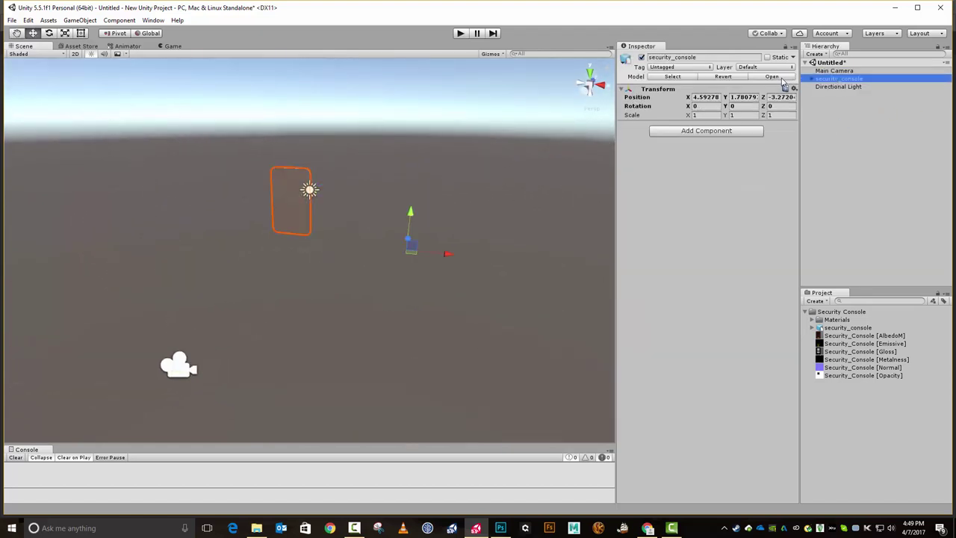
left_click(49, 33)
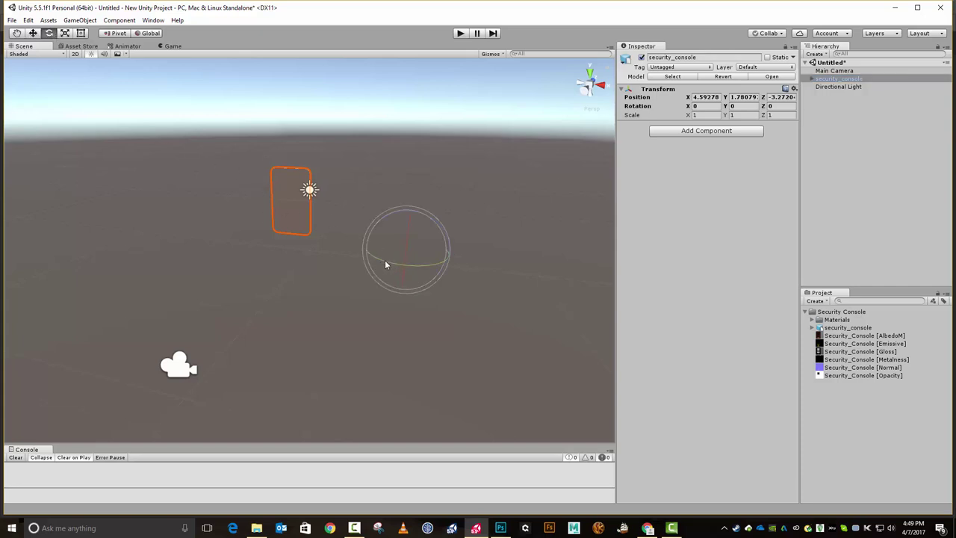
left_click_drag(385, 264, 625, 252)
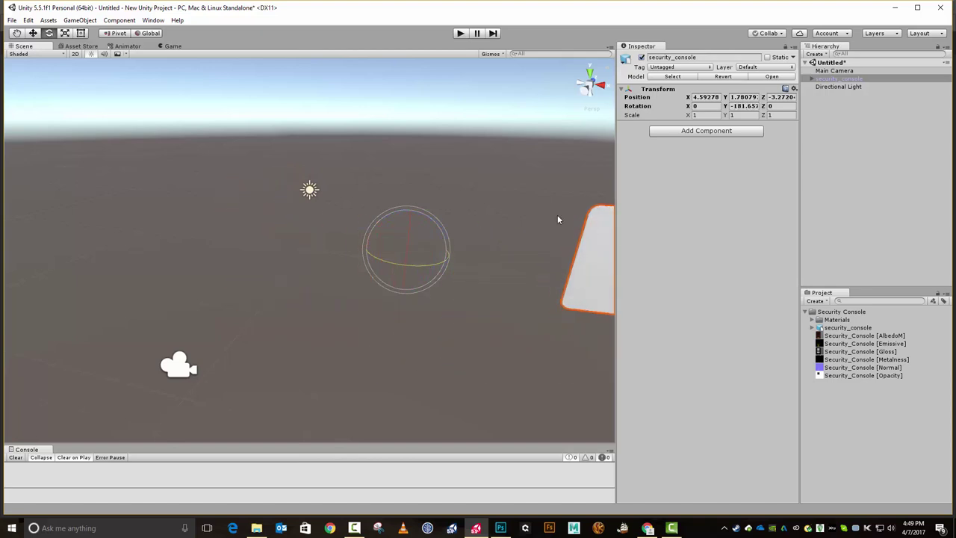
Set the transform handle to the security console's center and activate the Move tool for it
left_click(116, 33)
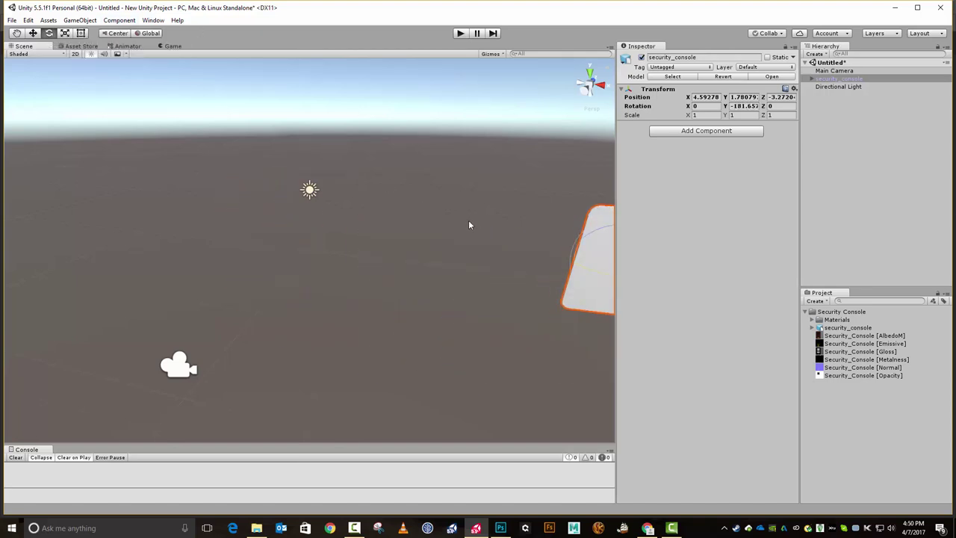
key("w")
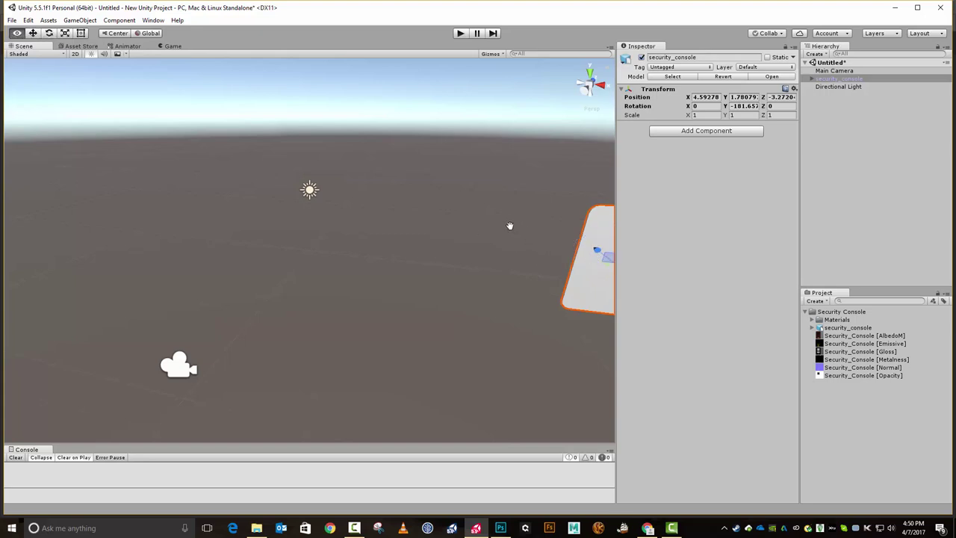